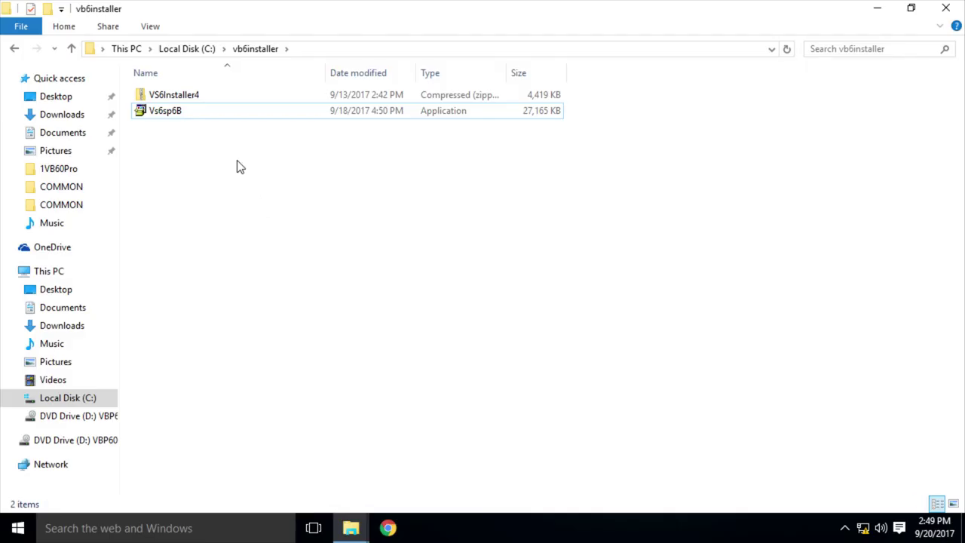
Step: Extract the VS6Installer4 archive into C:\vb6installer\VS6Installer4 and select the extracted VS6Installer application
left_click_drag(237, 166, 140, 43)
left_click(264, 218)
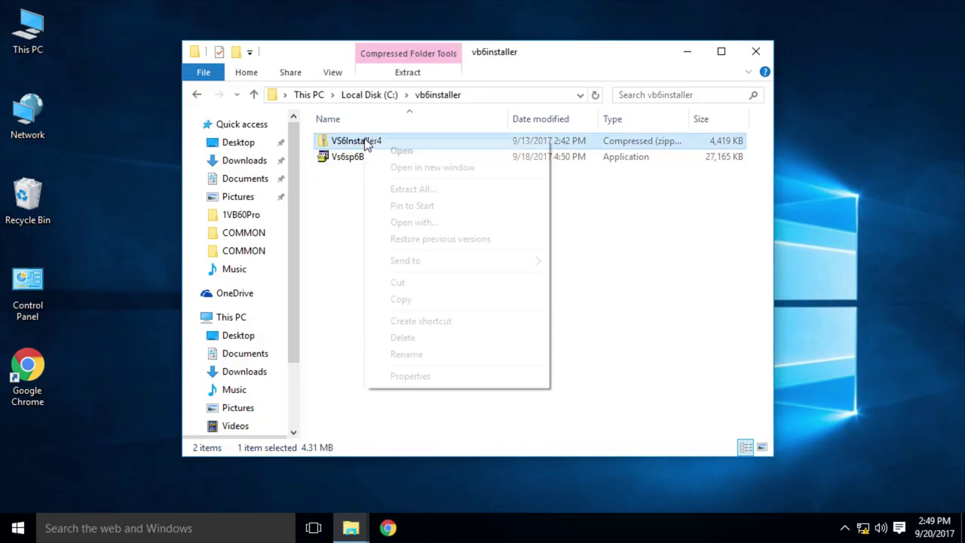
left_click(409, 188)
left_click(624, 408)
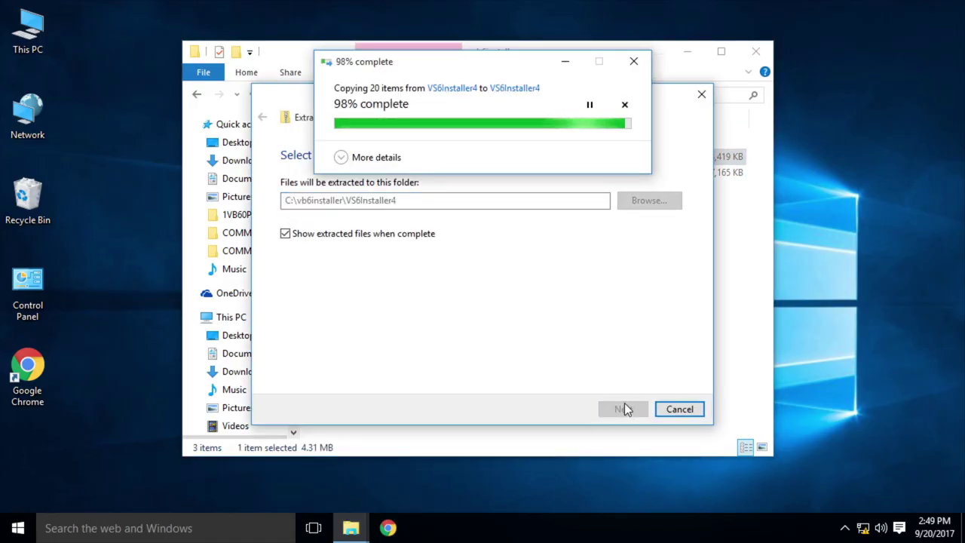
left_click(377, 302)
Step: Set the User Account Control notification level to Never notify and authorize the change
left_click(18, 527)
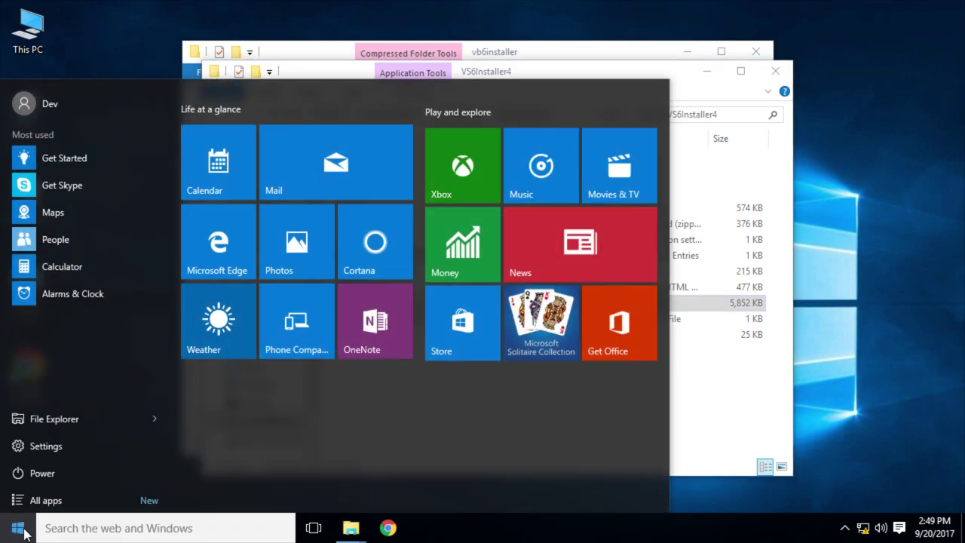
type("user account contro")
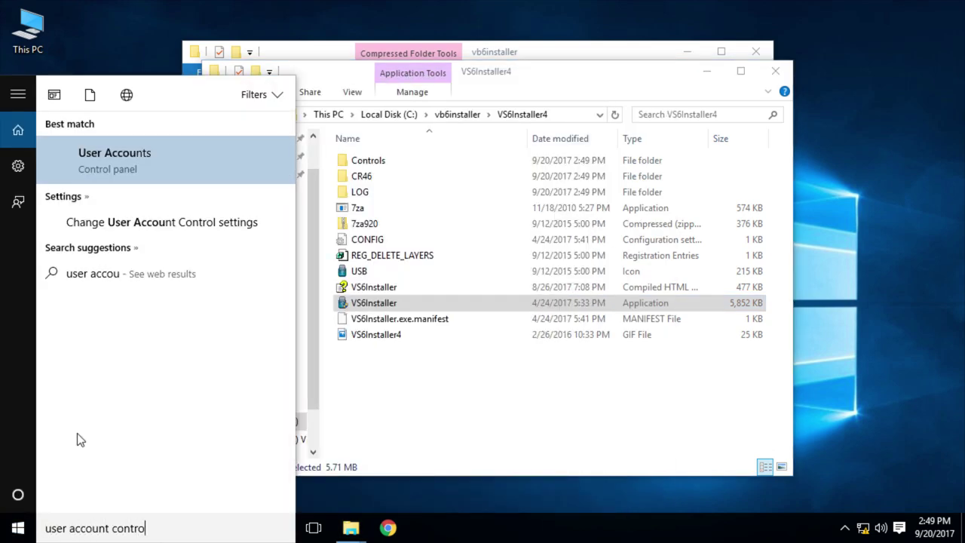
type("l")
left_click(198, 159)
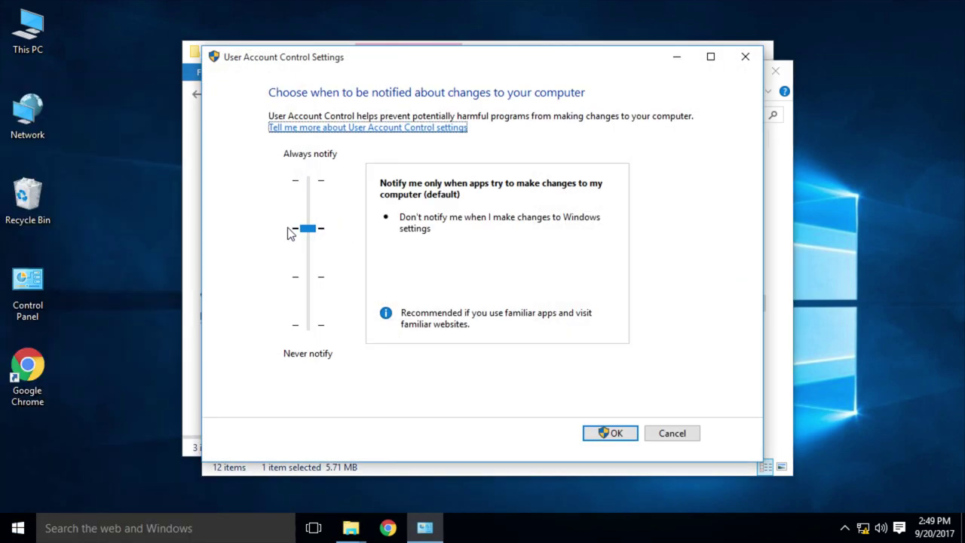
left_click_drag(302, 229, 357, 362)
left_click(595, 434)
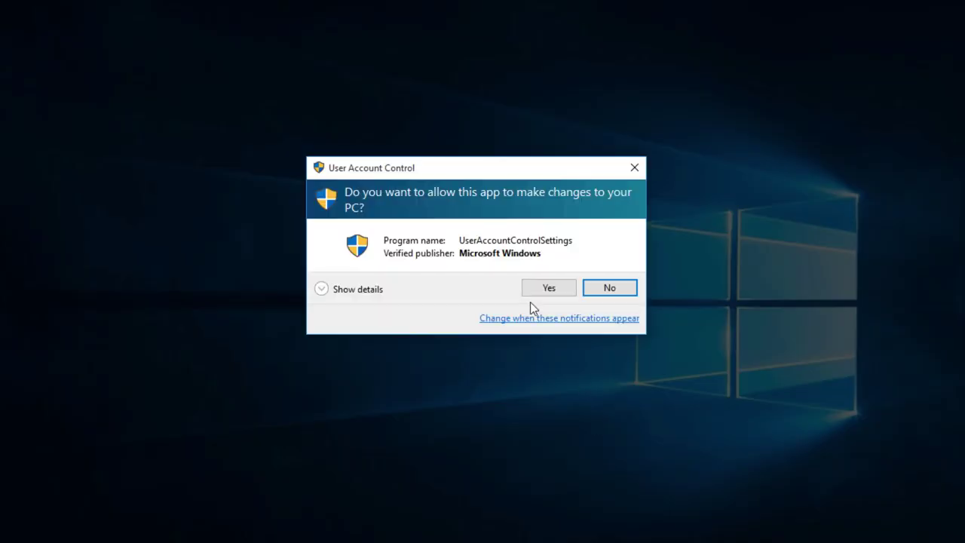
left_click(531, 291)
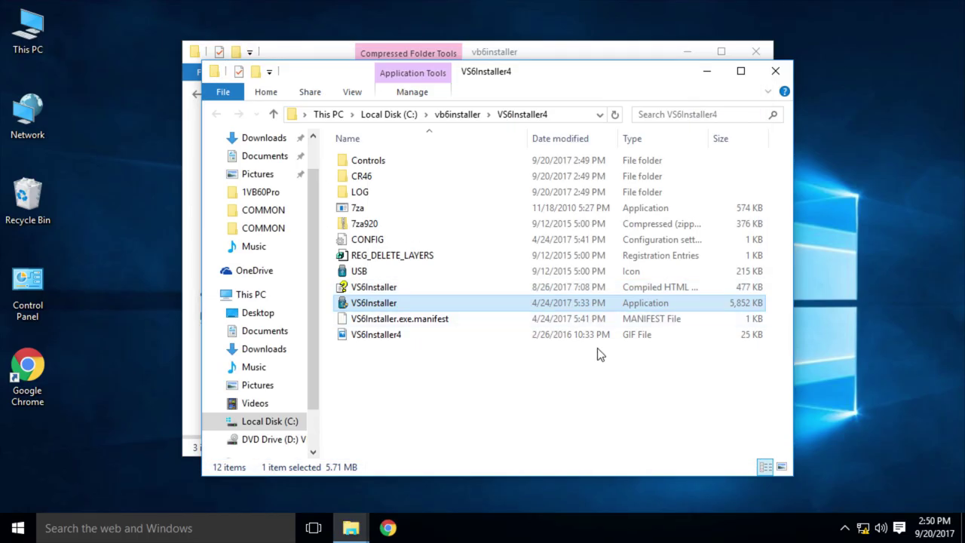
Step: Launch the extracted VS6Installer application and close the vb6installer folder window
right_click(360, 309)
left_click(415, 87)
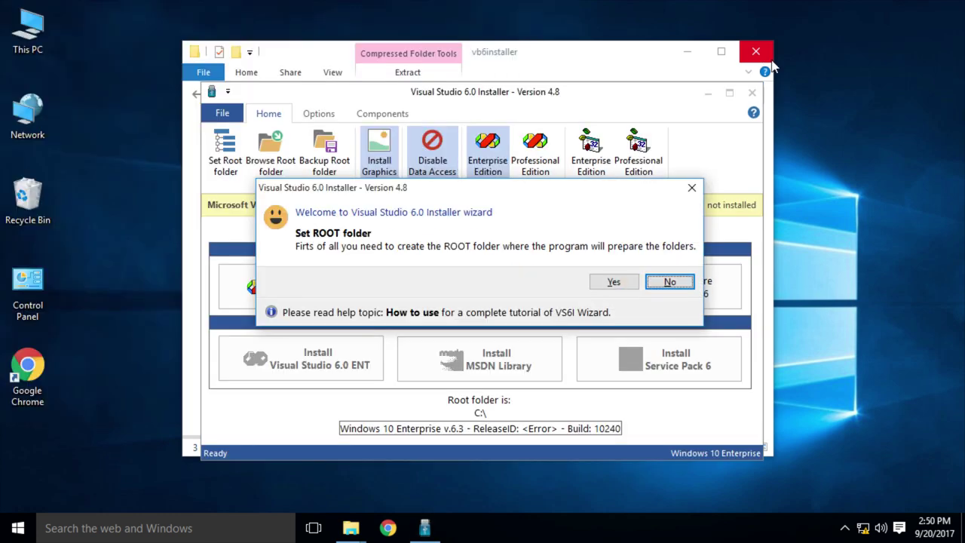
left_click(768, 59)
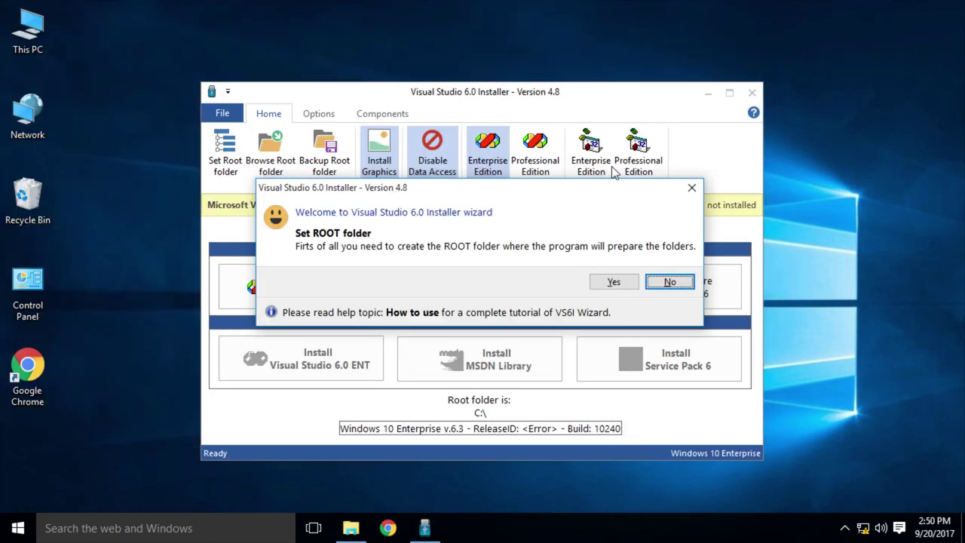
Step: Create a folder named visualstudioroot on Local Disk (C:) and set it as the installer's root folder
left_click(615, 281)
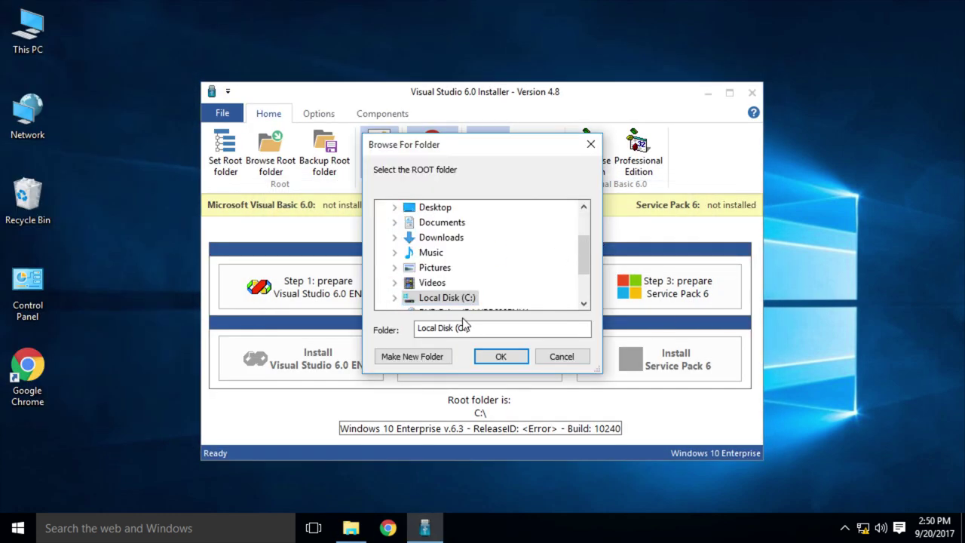
left_click(431, 356)
type("visualstudioroot")
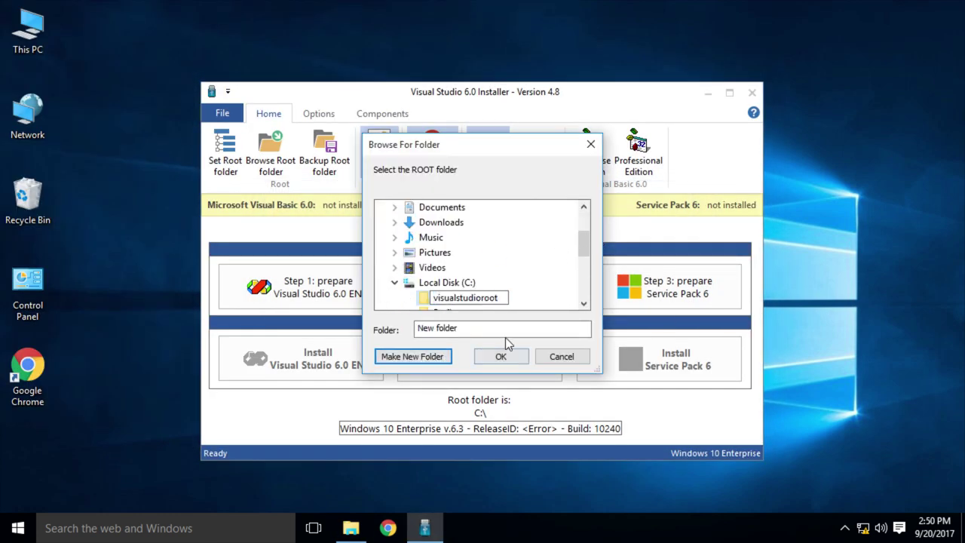
left_click(500, 355)
left_click(517, 280)
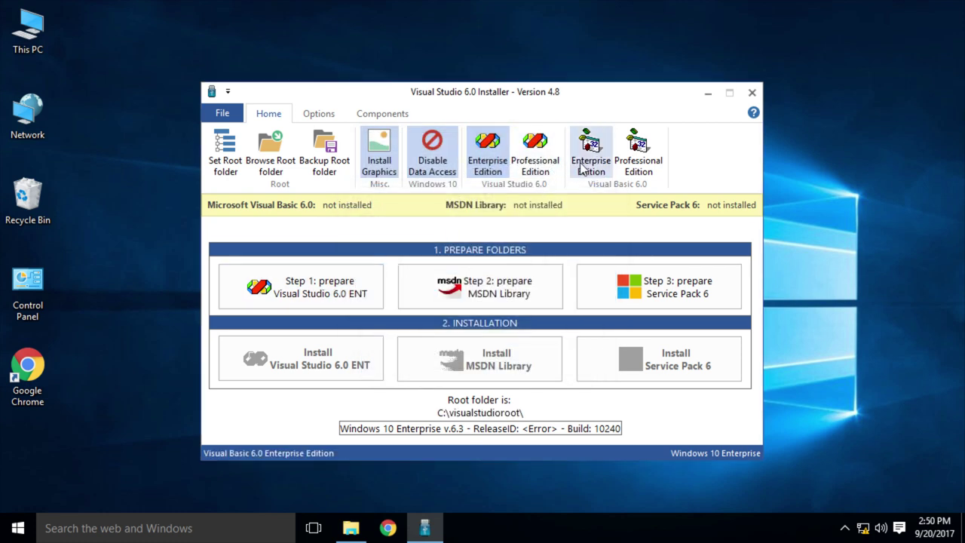
Step: Choose Visual Basic 6.0 Professional Edition and prepare its installation folder from DVD Drive (D:) VBP600ENU1
left_click(641, 172)
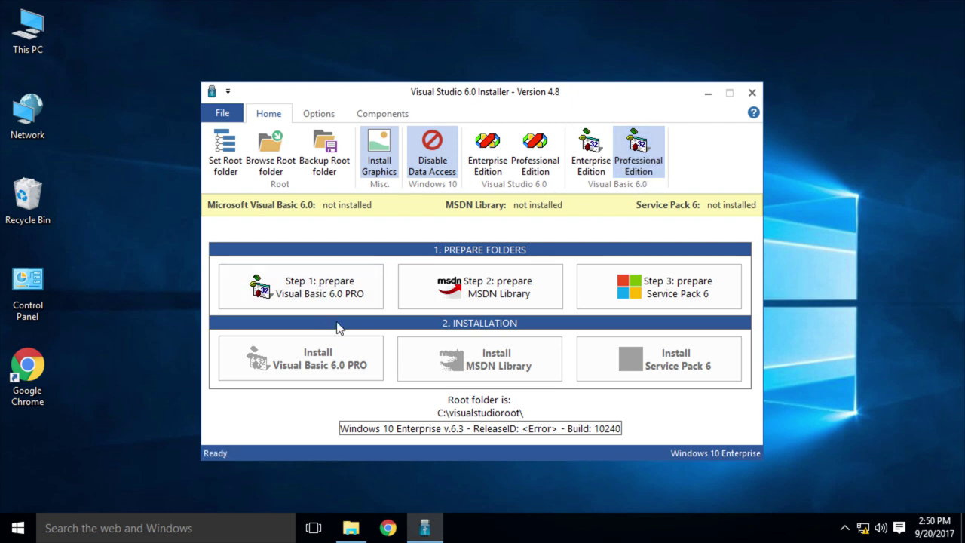
left_click(335, 283)
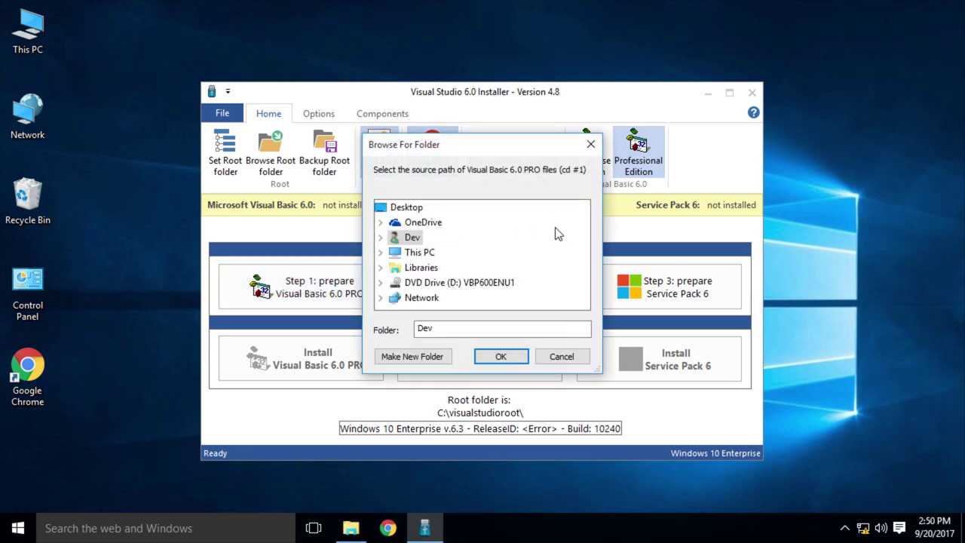
left_click(444, 284)
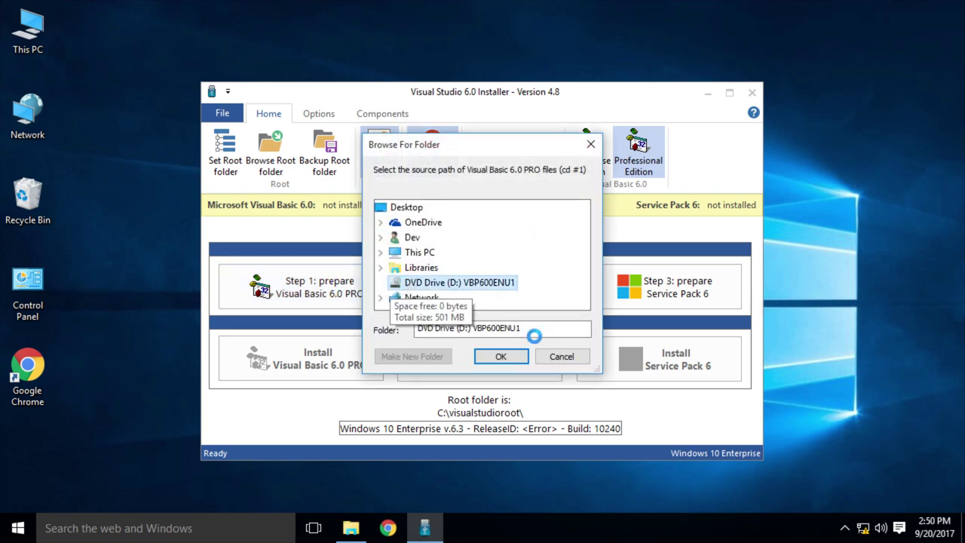
left_click(501, 356)
left_click(521, 316)
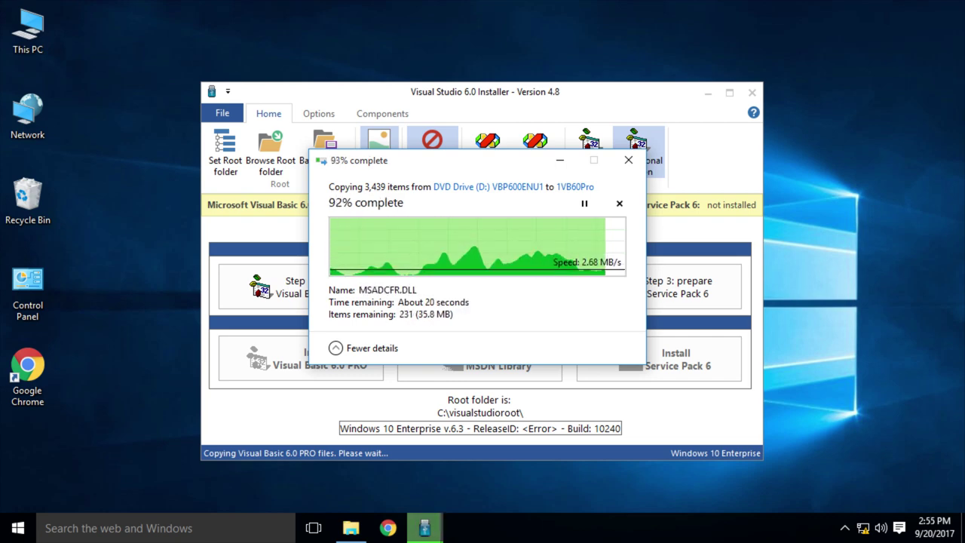
left_click(566, 292)
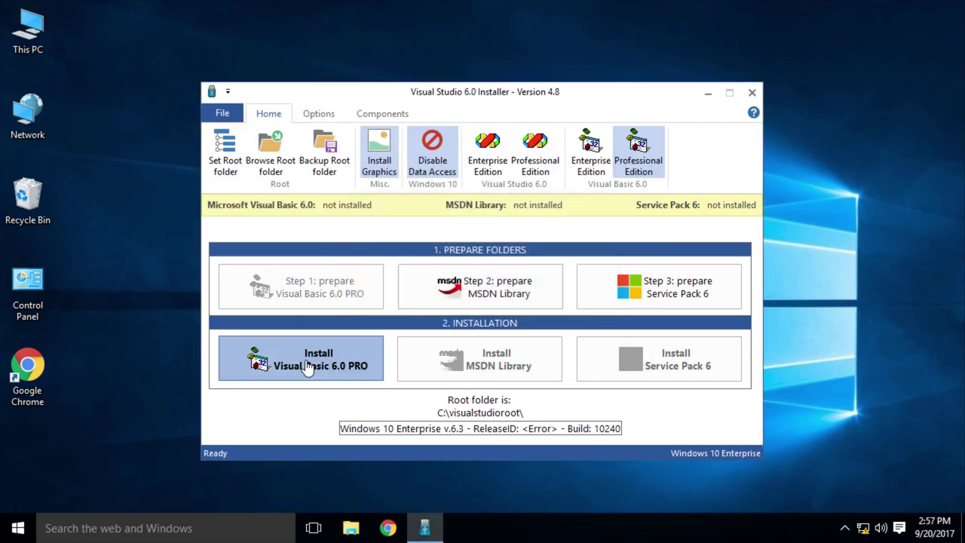
Step: Start the Visual Basic 6.0 PRO installation and copy msjava.dll from the root folder's MSJAVA folder into C:\Windows
left_click(307, 365)
left_click_drag(706, 384, 594, 58)
left_click(407, 152)
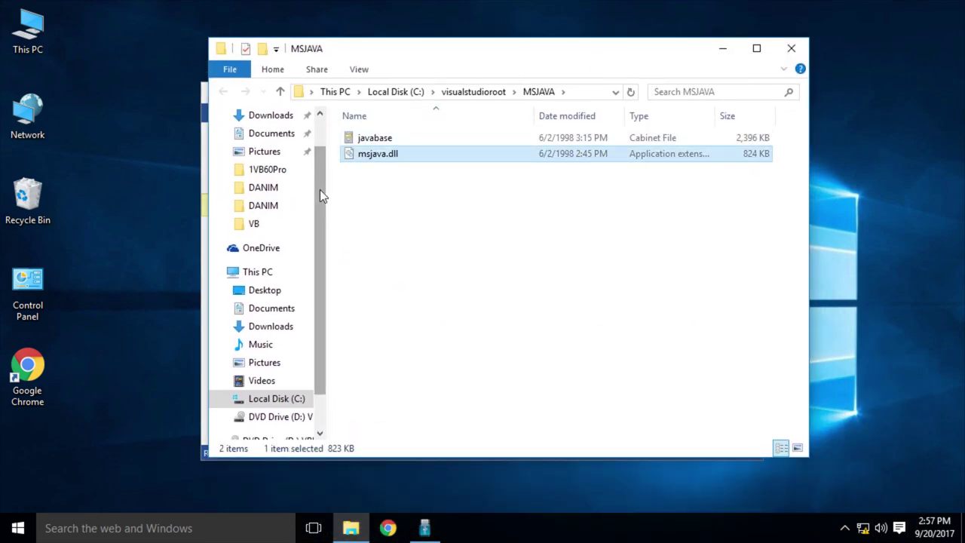
left_click(276, 398)
double_click(441, 250)
left_click_drag(801, 151, 802, 310)
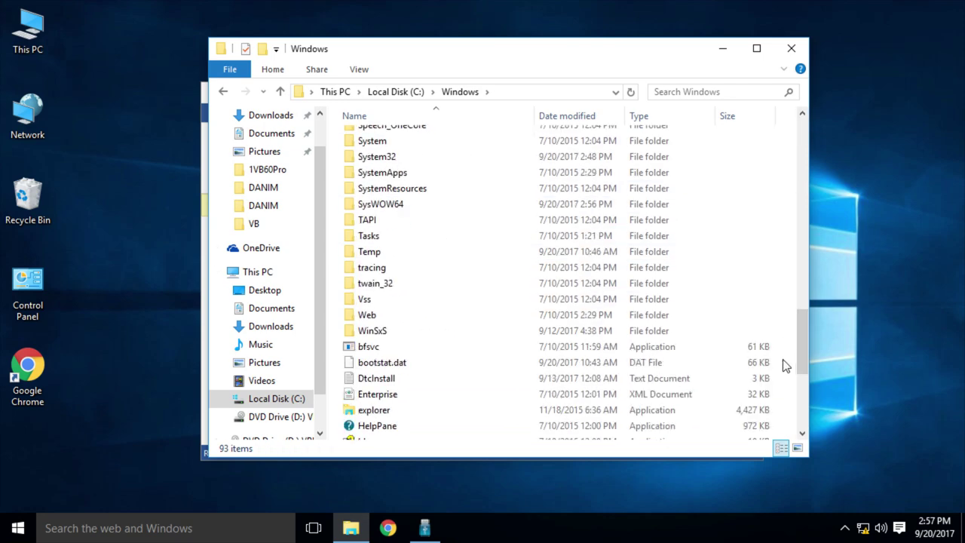
key("ctrl+v")
left_click(467, 164)
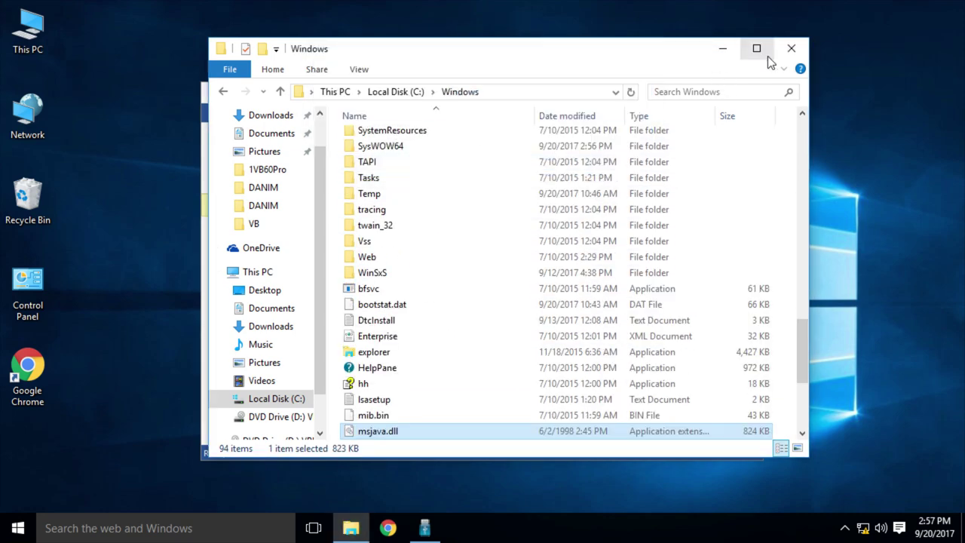
left_click(790, 48)
Step: Accept the end user license agreement in the Visual Basic 6.0 Professional installation wizard and proceed to setup
left_click(379, 325)
left_click(575, 425)
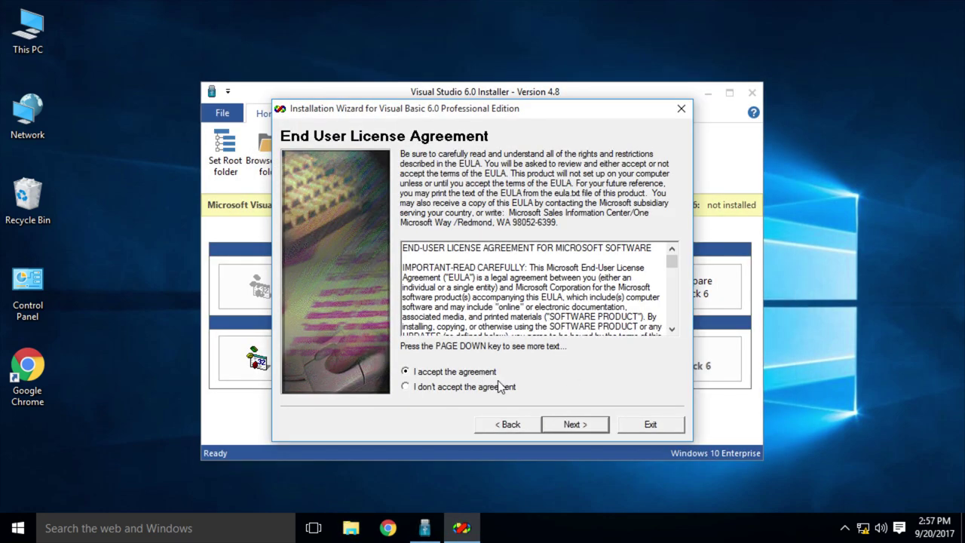
left_click(575, 424)
left_click(575, 424)
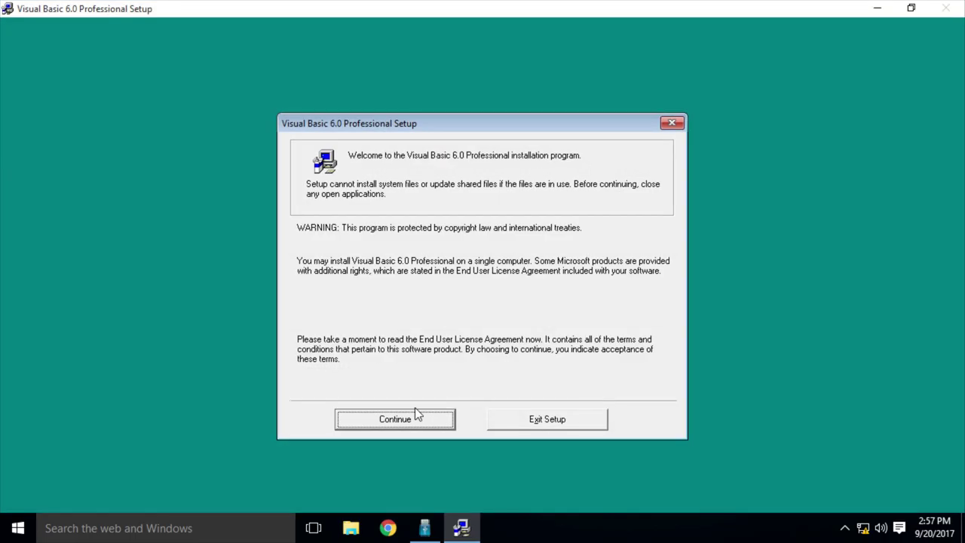
Step: Try to run the Visual Basic 6.0 Professional setup past its welcome screen, and exit it
left_click(415, 417)
key("Return")
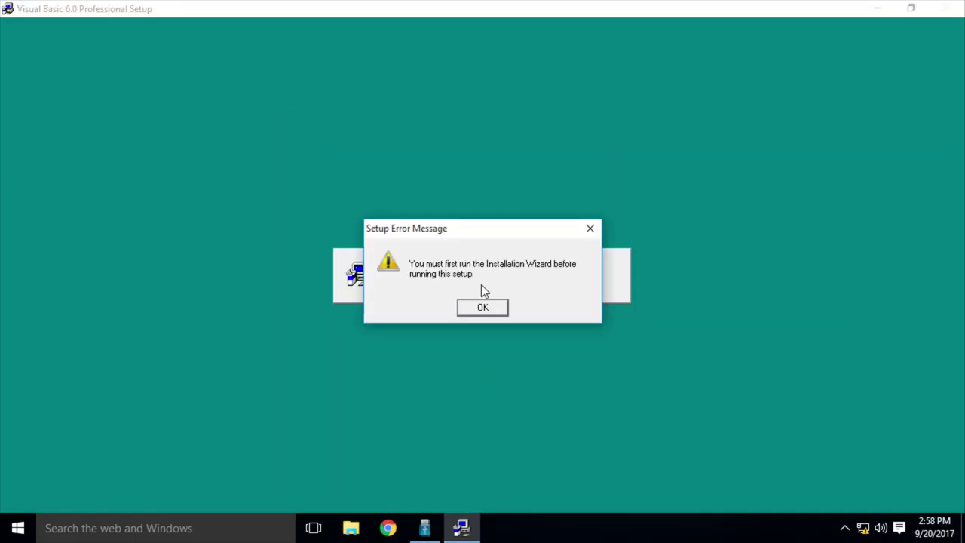
left_click(492, 304)
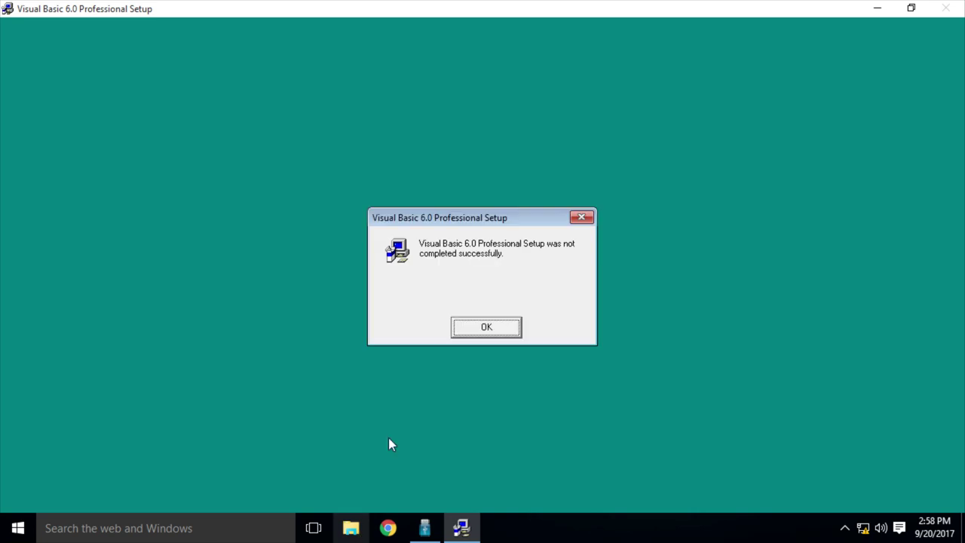
left_click(515, 326)
left_click(609, 332)
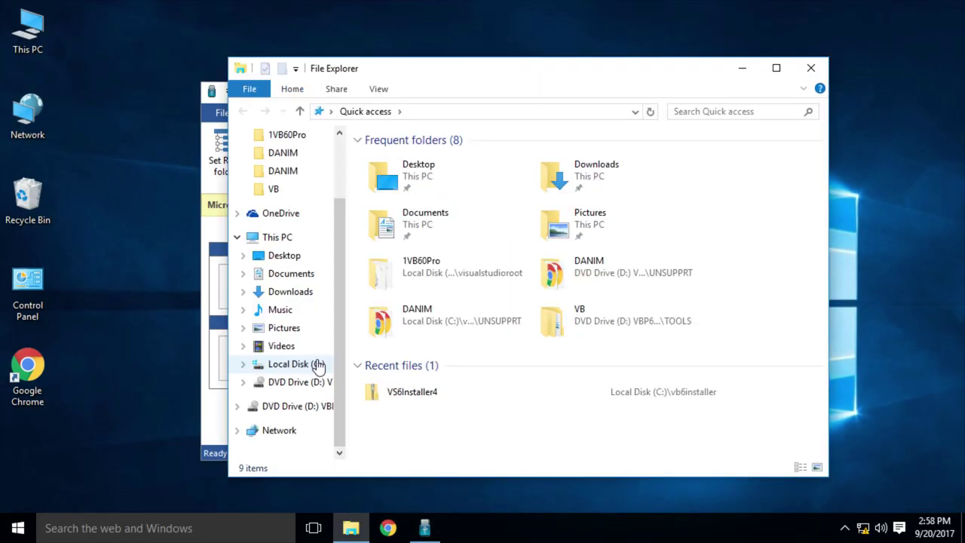
Step: Copy KEY.DAT from C:\visualstudioroot\1VB60Pro to the desktop
left_click(305, 364)
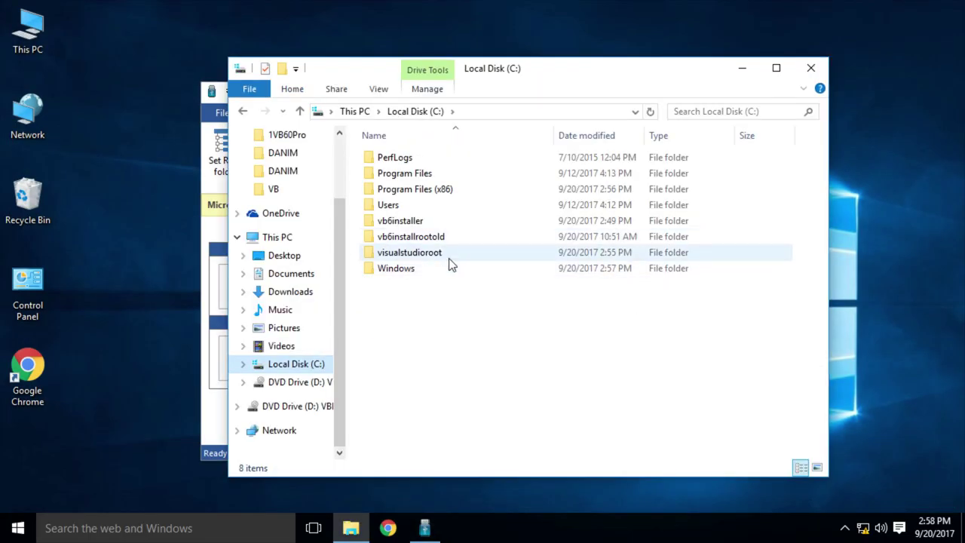
double_click(449, 258)
double_click(398, 162)
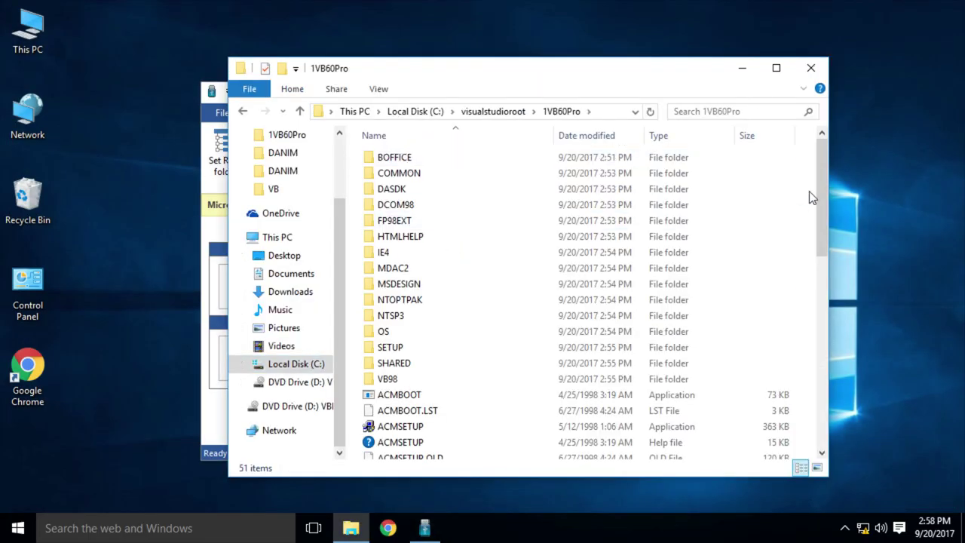
left_click_drag(821, 192, 832, 333)
left_click(399, 190)
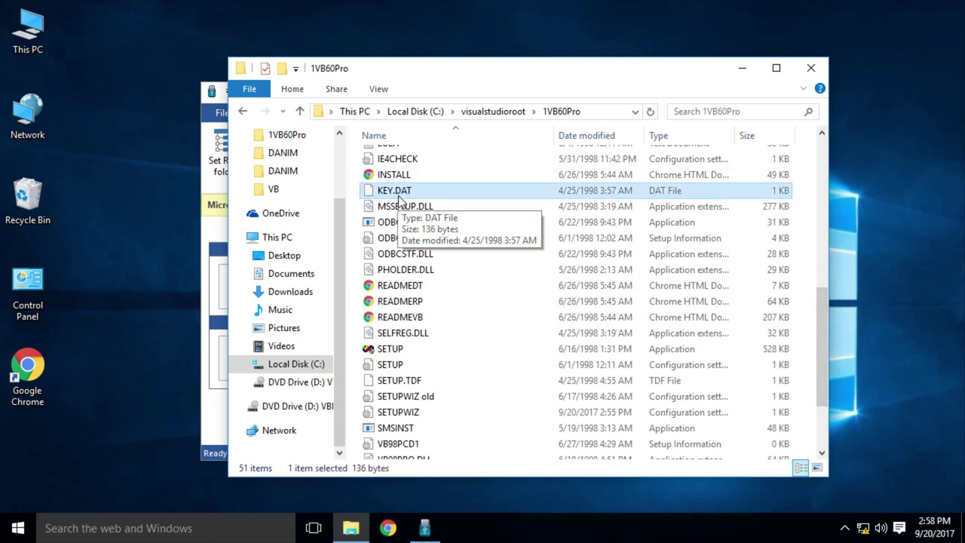
left_click_drag(400, 190, 153, 259)
left_click(158, 259)
Step: Rename the desktop copy of KEY.DAT as KEY.reg and accept the extension change
right_click(144, 284)
left_click(186, 447)
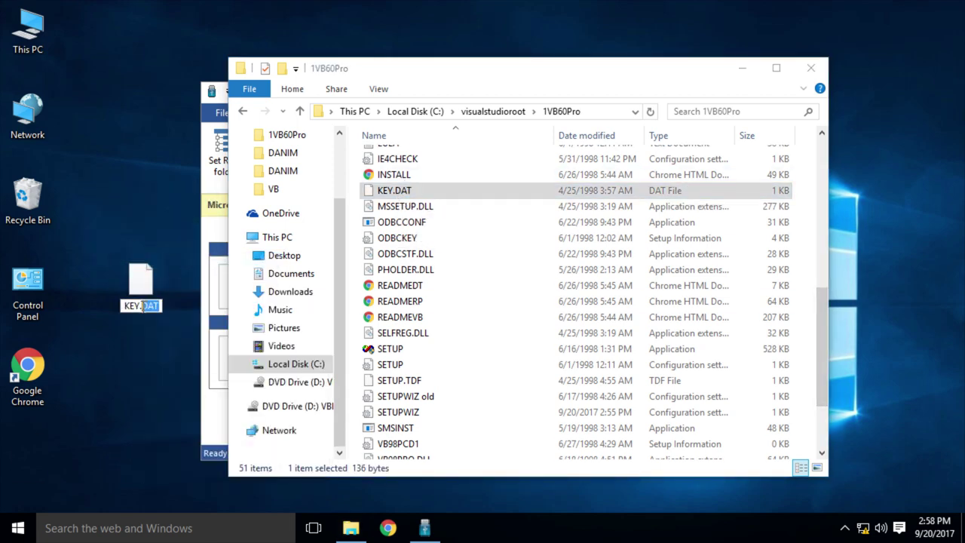
type("reg")
key("Return")
left_click(546, 269)
Step: Edit the desktop KEY.reg file in Notepad, inserting Wow6432Node\ directly after SOFTWARE\ in the registry path
right_click(140, 280)
left_click(219, 58)
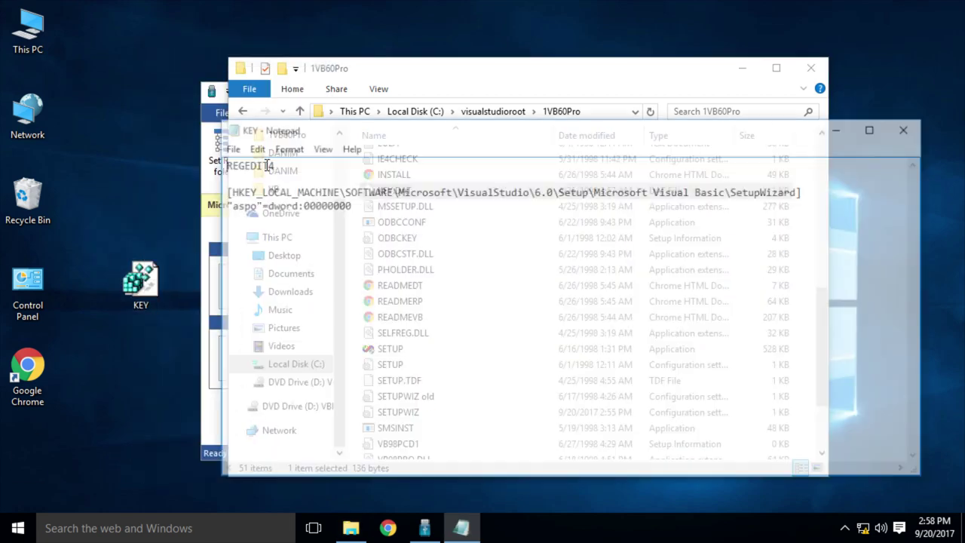
type("Wow6432Node\\")
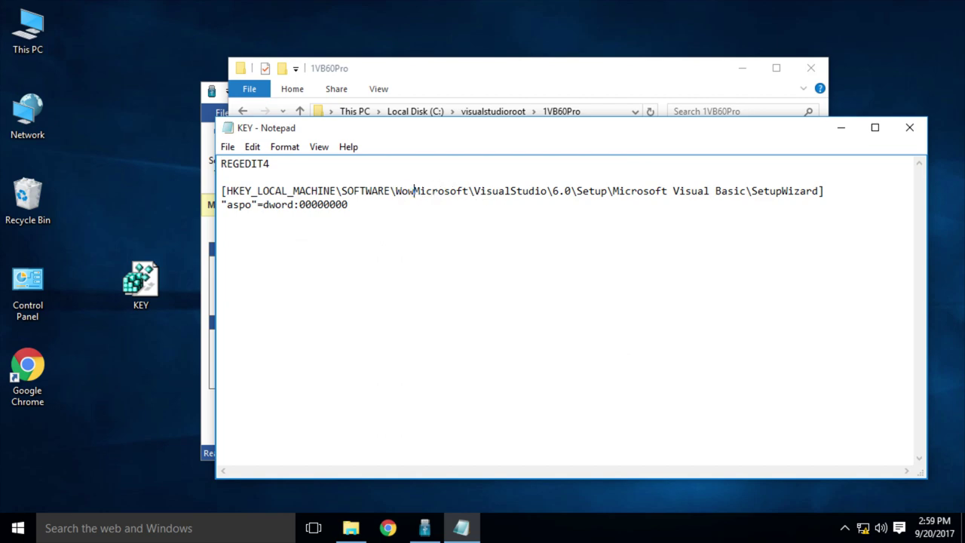
left_click(909, 127)
Step: Merge the edited KEY.reg file from the desktop into the Windows registry
double_click(150, 296)
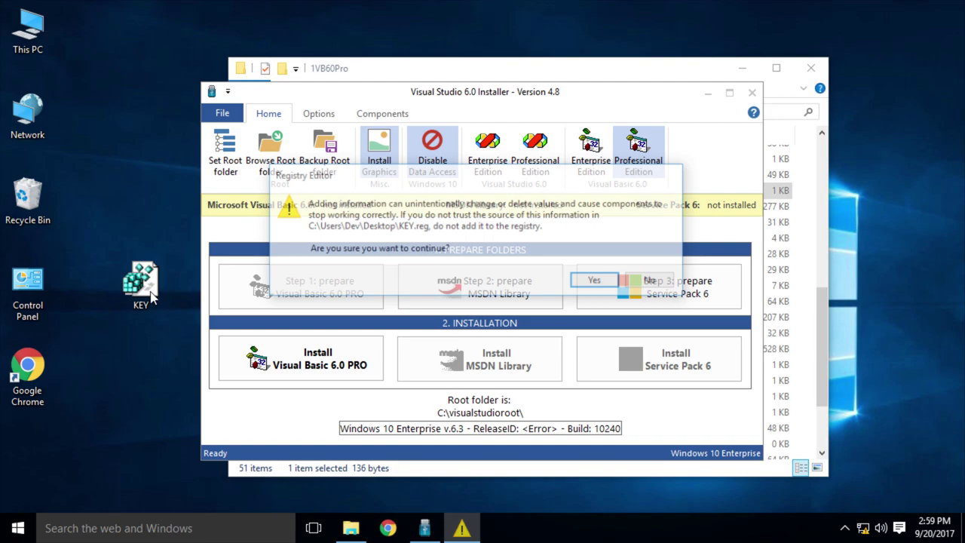
left_click(594, 280)
left_click(650, 263)
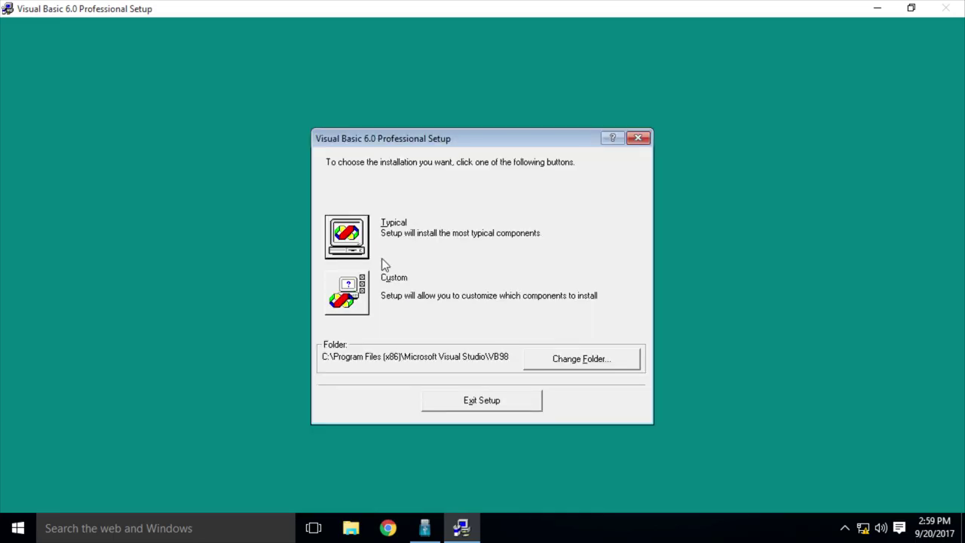
Step: Choose the Custom installation of Visual Basic 6.0 Professional and continue with the preselected components
left_click(356, 295)
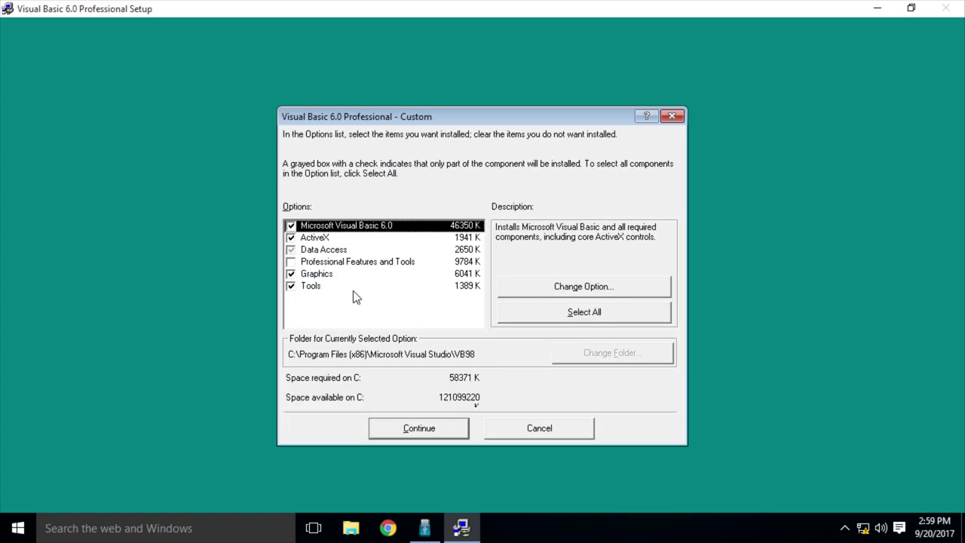
left_click(434, 428)
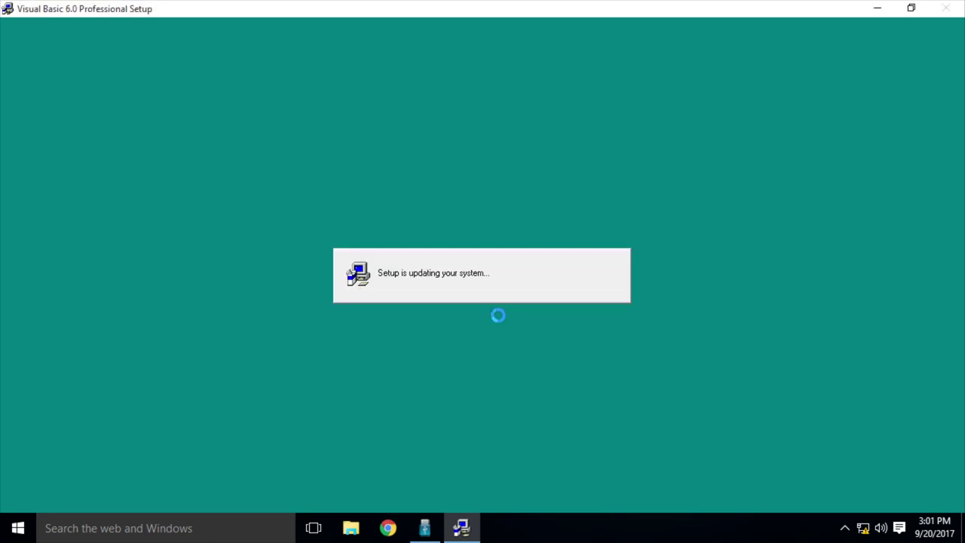
Step: Dismiss the setup notice and rerun Visual Basic 6.0 Professional Setup with the Custom installation
left_click(540, 324)
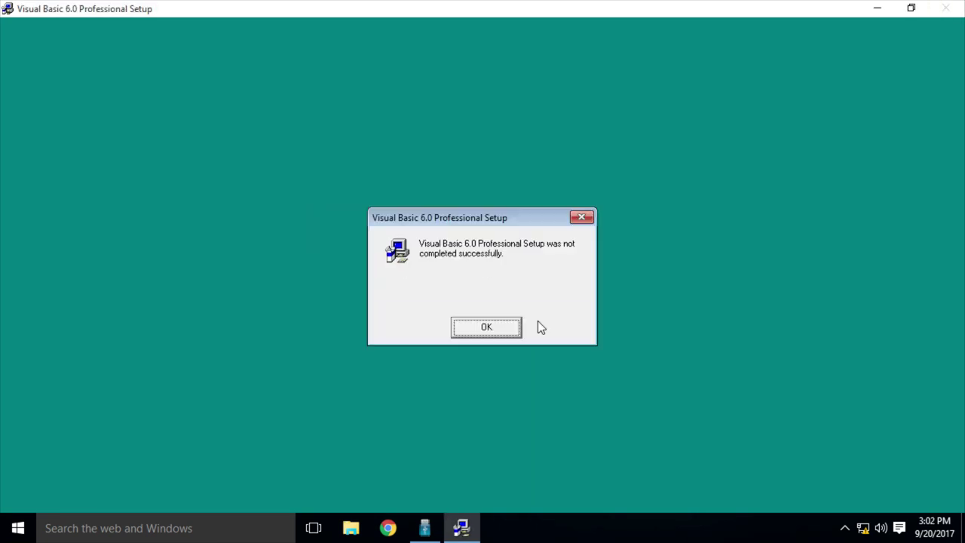
left_click(523, 328)
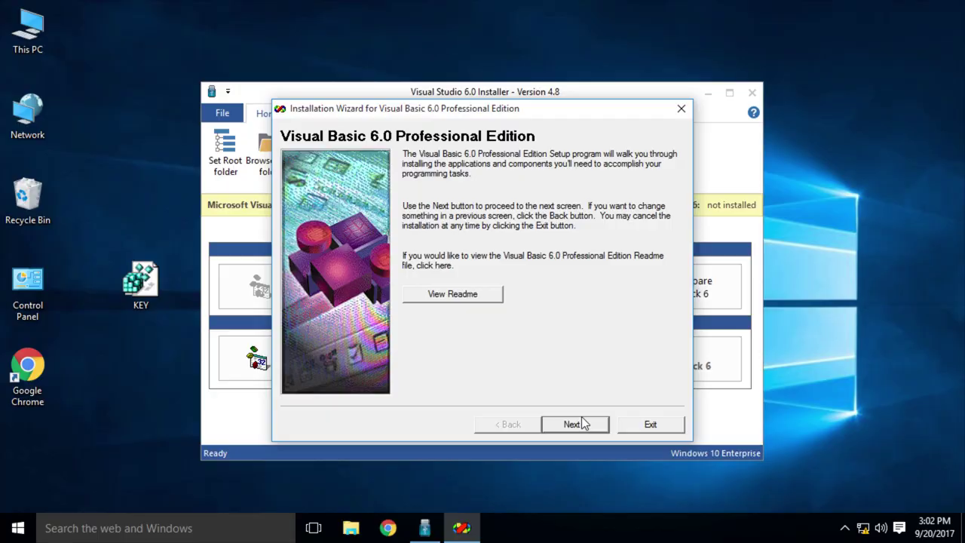
left_click(583, 419)
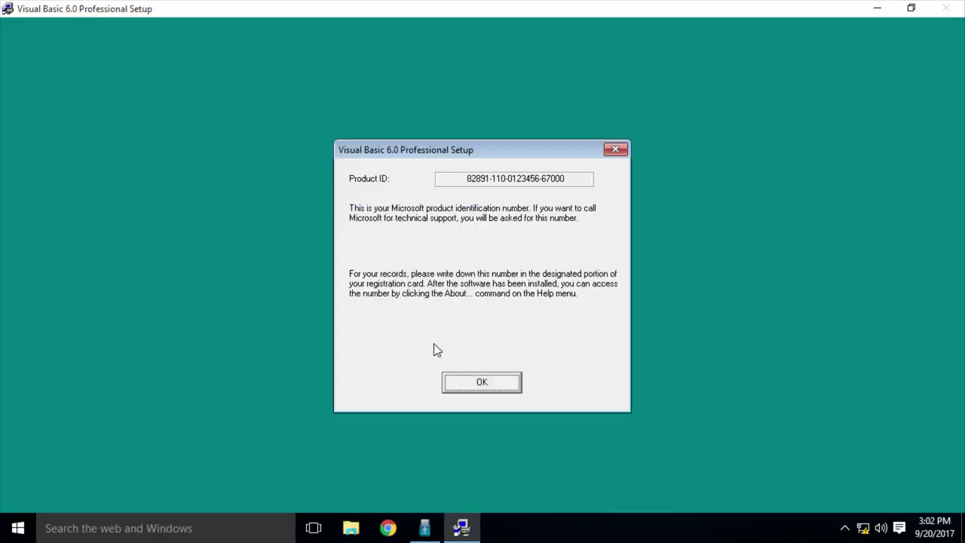
key("Return")
left_click(363, 288)
Step: Clear the Microsoft Visual Basic 6.0, ActiveX, Data Access, Graphics and Tools components, and run the setup to completion
left_click(290, 225)
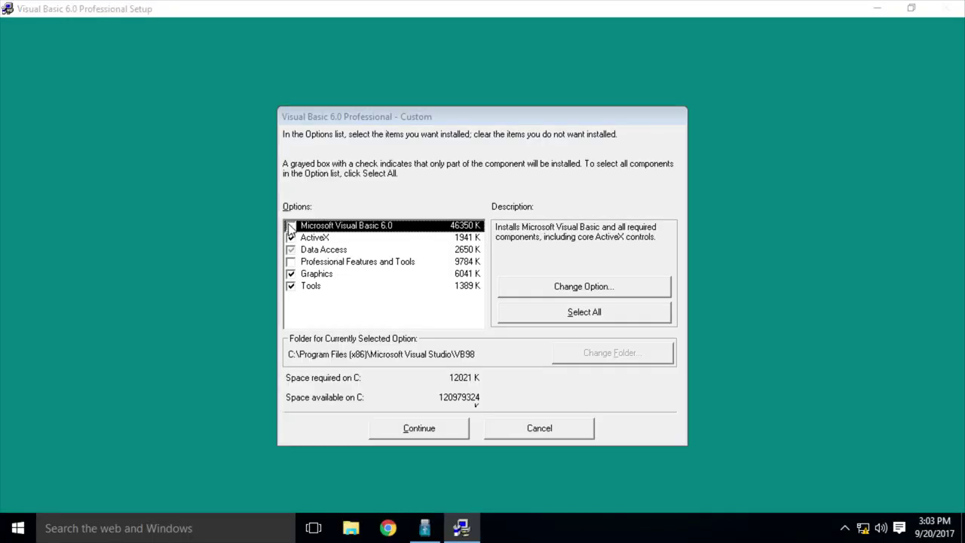
key("Return")
left_click(290, 238)
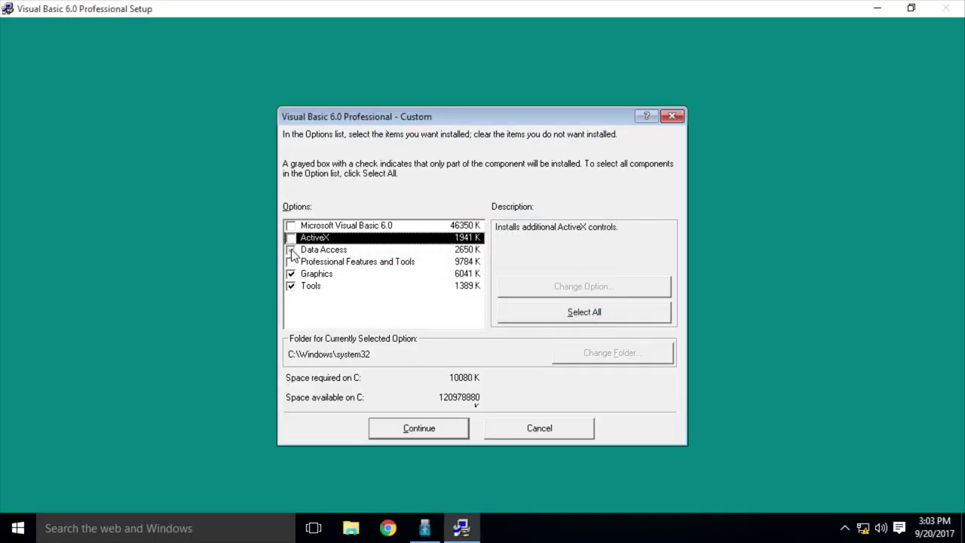
left_click(290, 249)
left_click(471, 308)
left_click(290, 273)
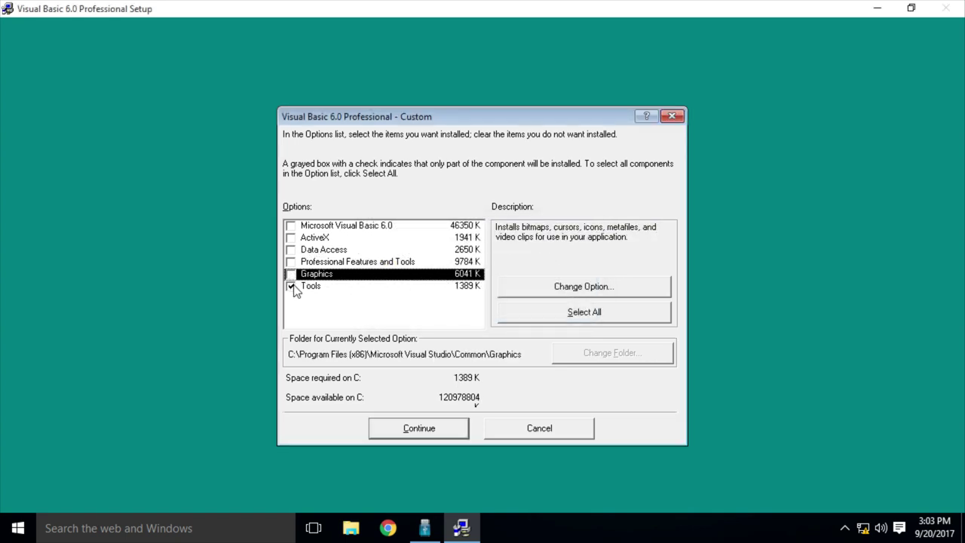
left_click(291, 285)
left_click(427, 429)
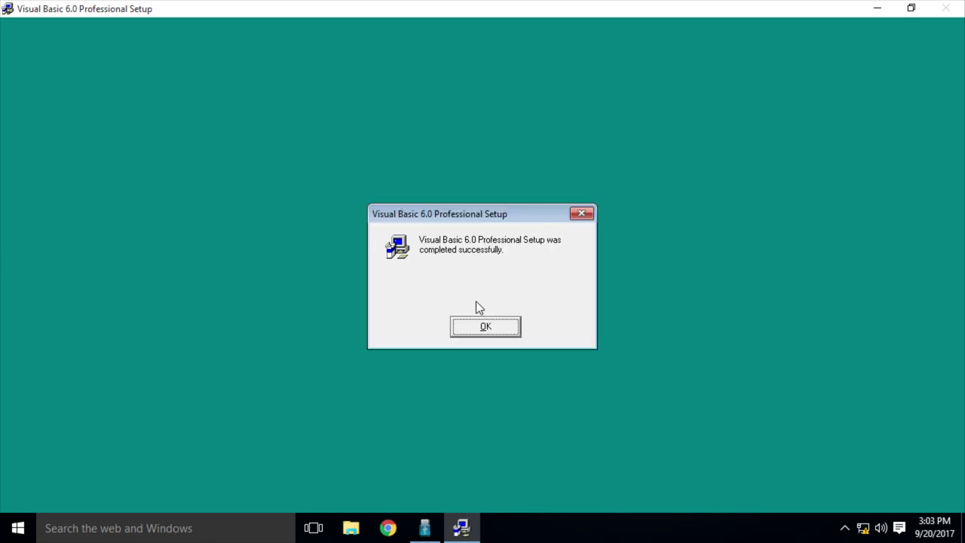
left_click(482, 330)
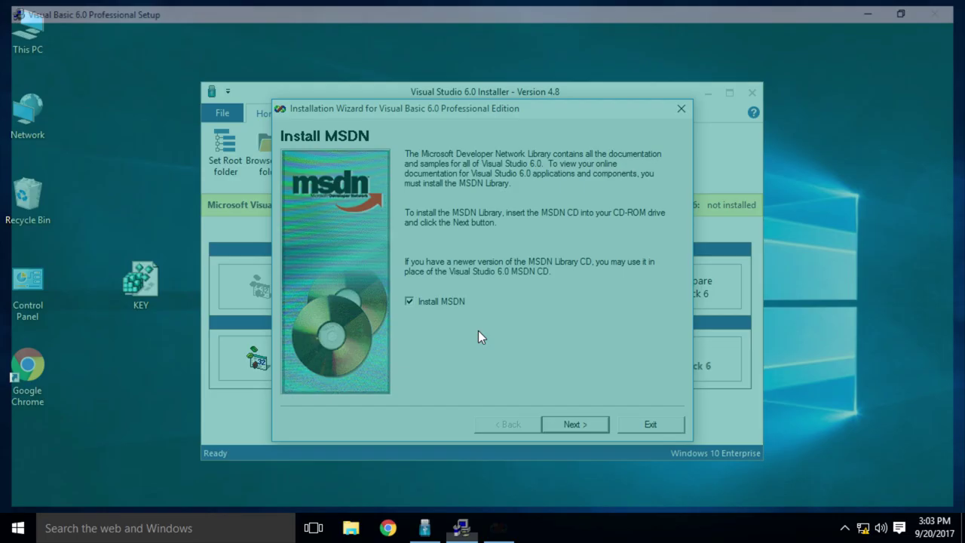
Step: Proceed past the MSDN and server setup pages and finish the Visual Basic 6.0 installation wizard
left_click(588, 419)
left_click(550, 318)
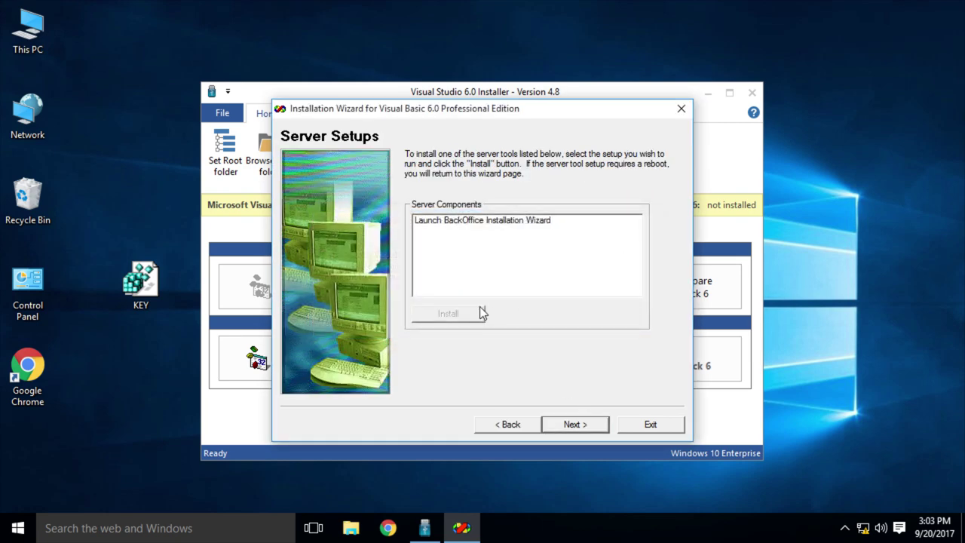
left_click(592, 419)
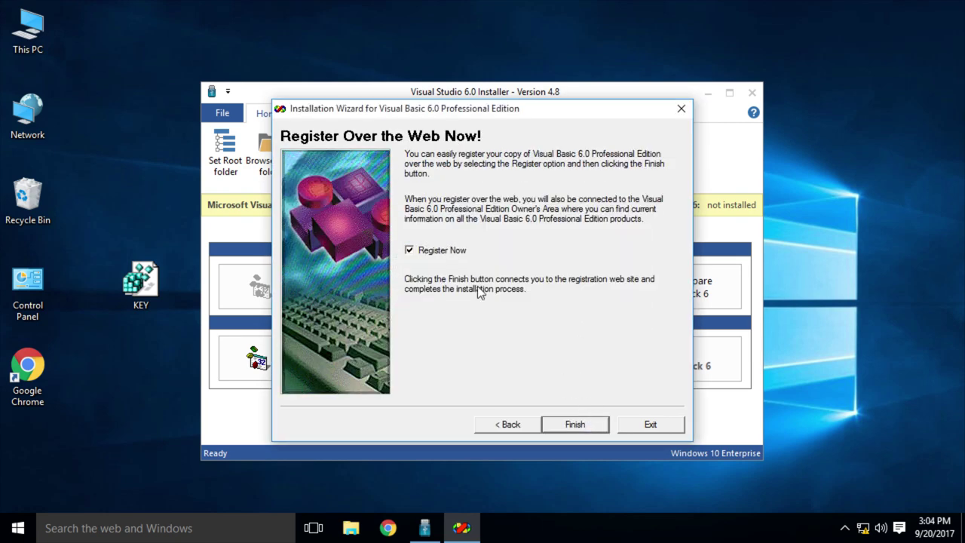
left_click(575, 426)
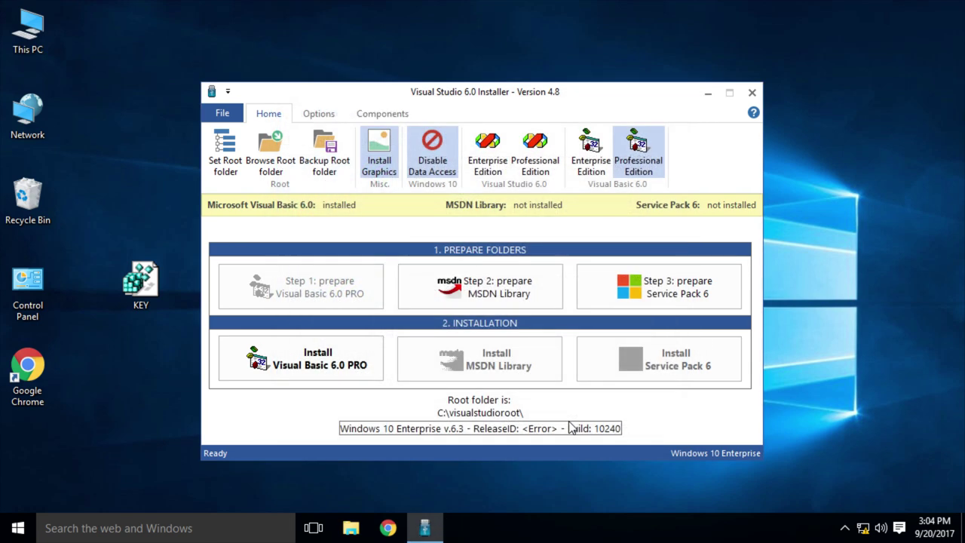
Step: Create a desktop shortcut for Microsoft Visual Basic 6.0 using the installer's shortcut option
left_click(319, 114)
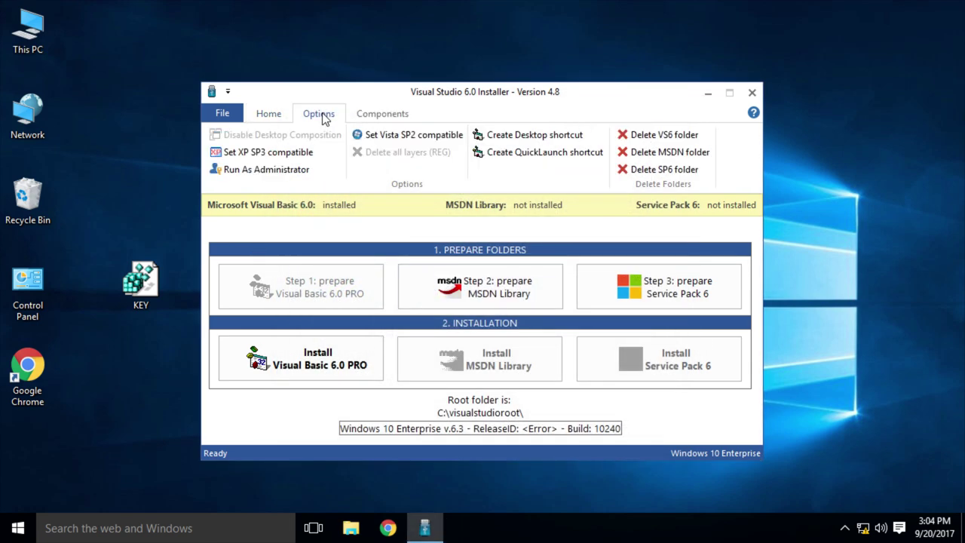
left_click(293, 172)
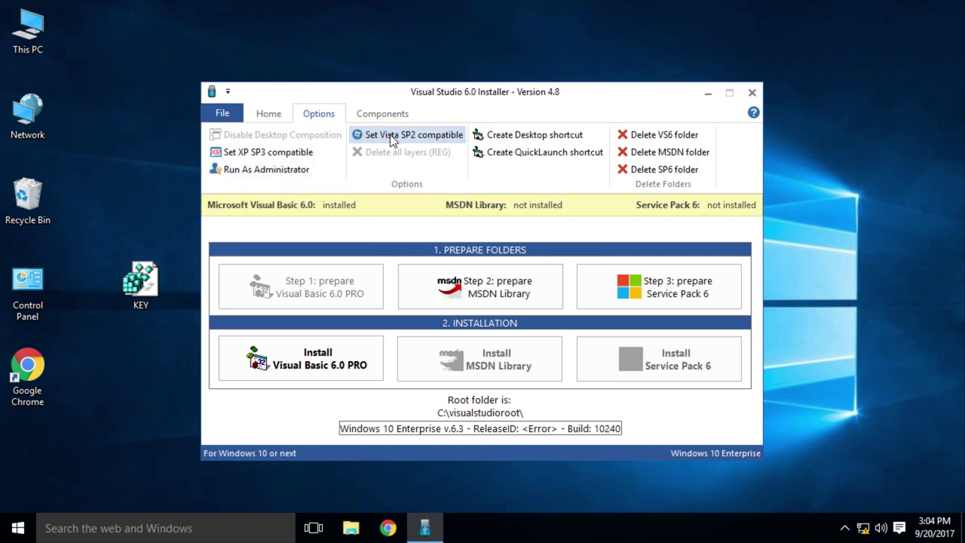
left_click(517, 143)
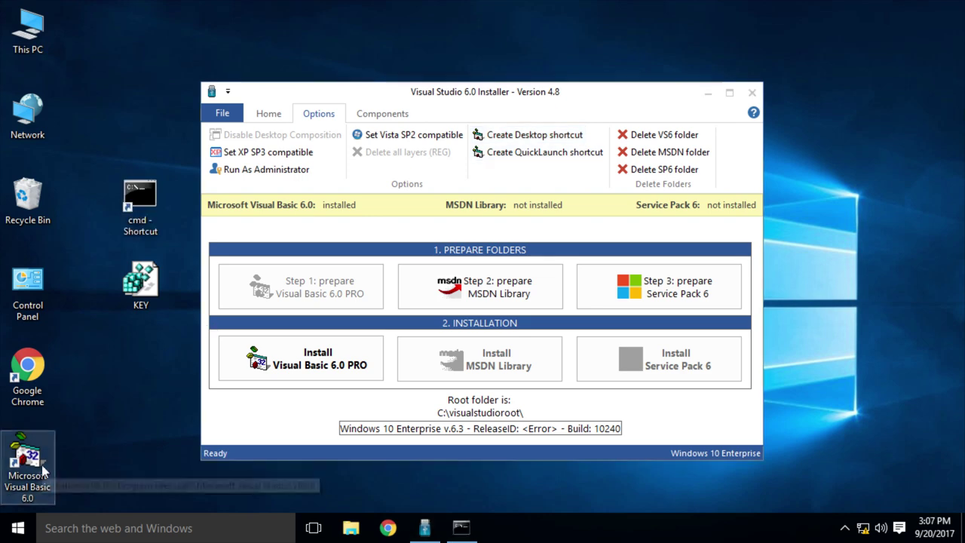
Step: Set the Visual Basic 6.0 desktop shortcut to run as administrator in Windows Vista (Service Pack 2) compatibility mode and try launching it
right_click(41, 463)
left_click(125, 452)
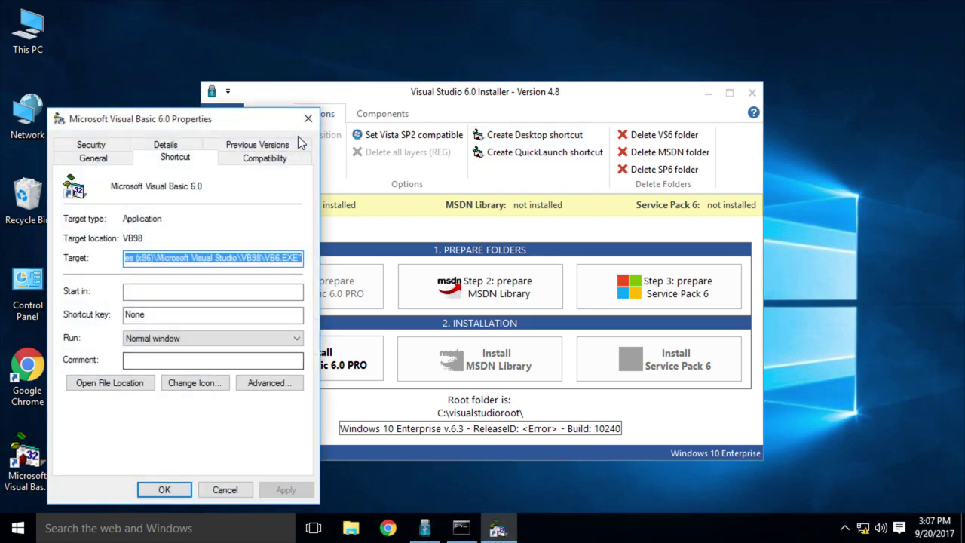
left_click(276, 158)
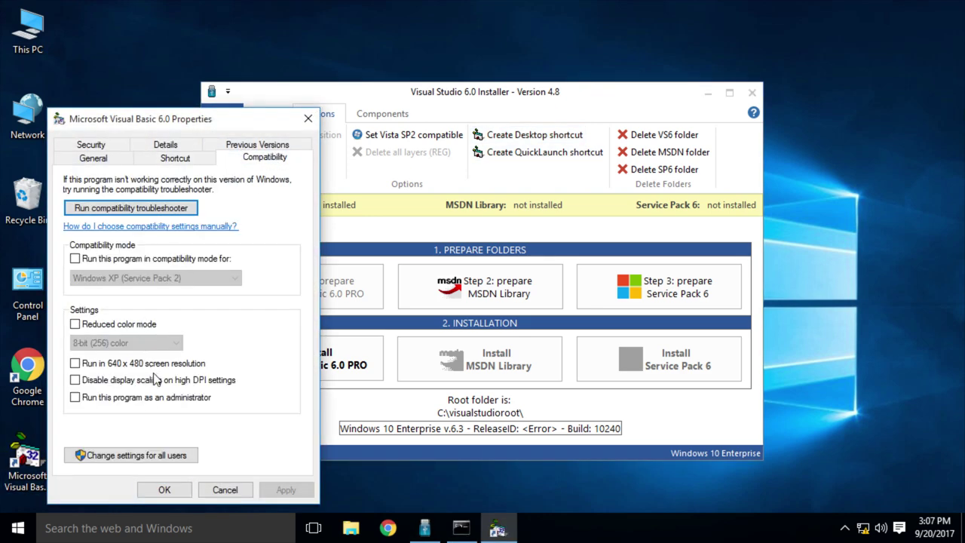
left_click(158, 405)
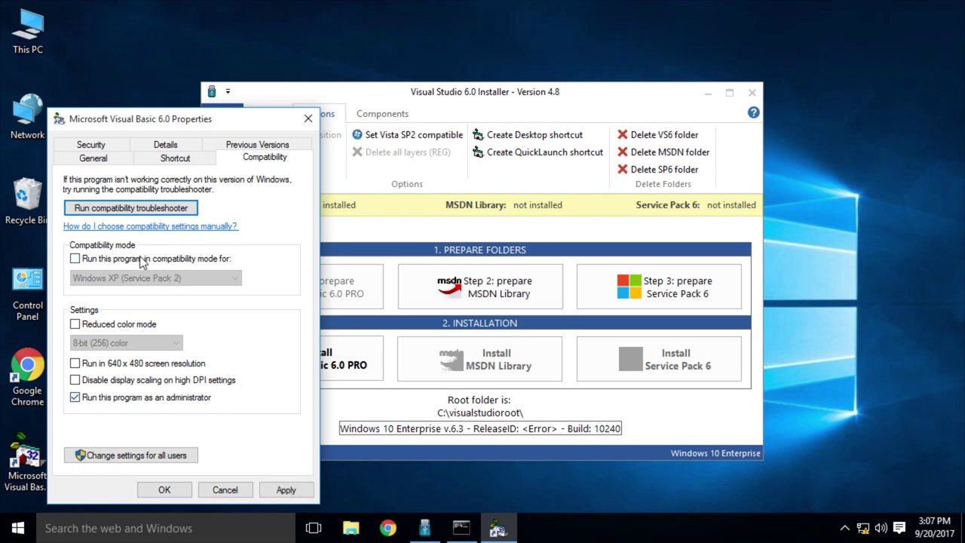
left_click(142, 258)
left_click(166, 277)
left_click(188, 350)
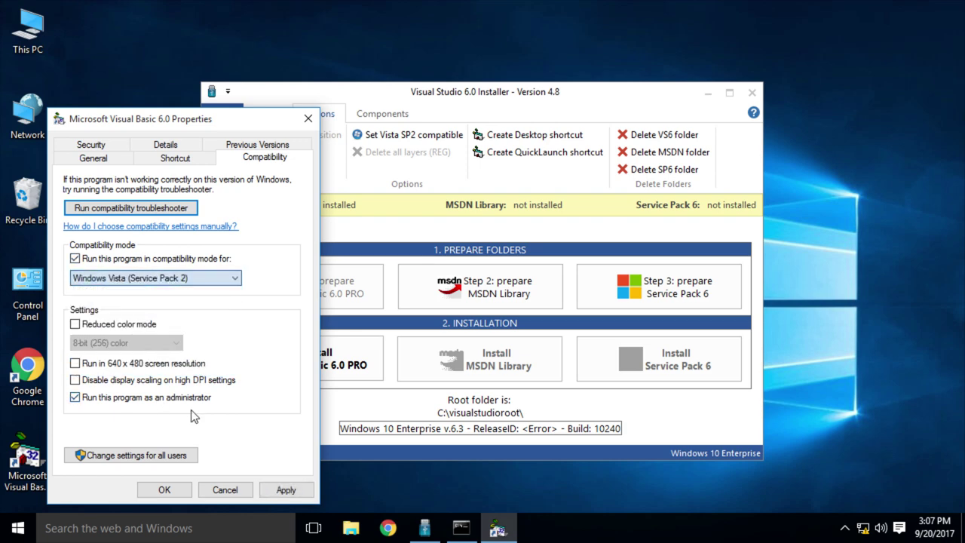
left_click(180, 494)
double_click(27, 456)
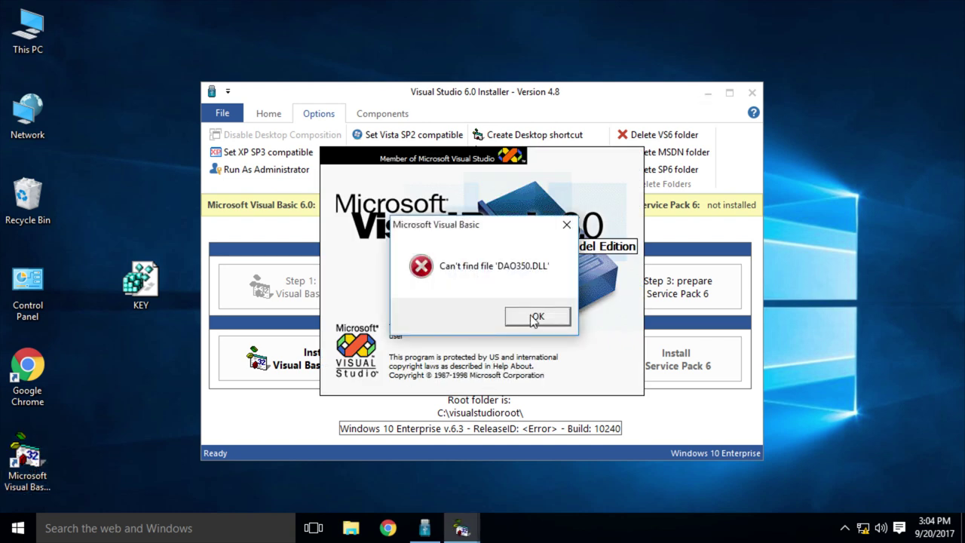
left_click(537, 316)
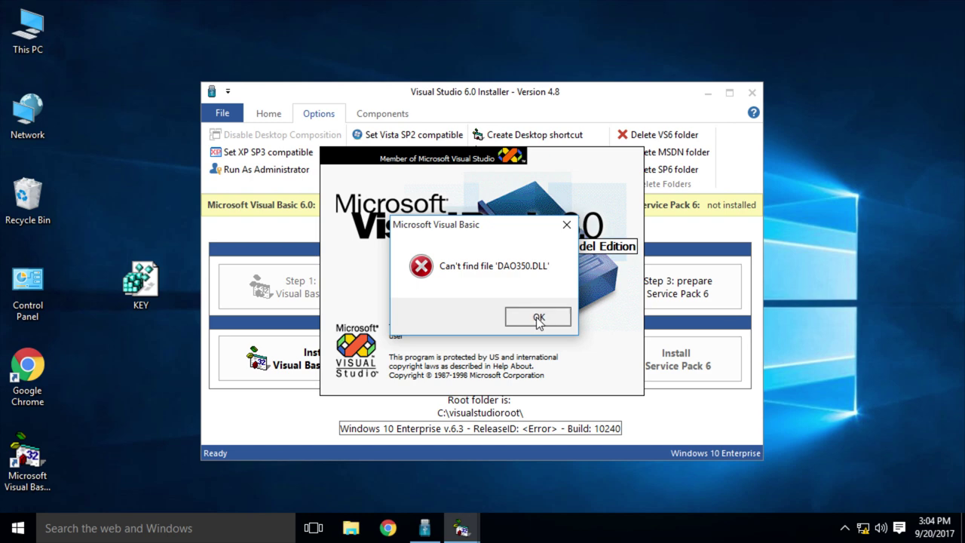
Step: Create a desktop shortcut to cmd from C:\Windows\SysWOW64 and minimize File Explorer
key("super+e")
scroll(348, 360, "down", 2)
scroll(354, 423, "down", 1)
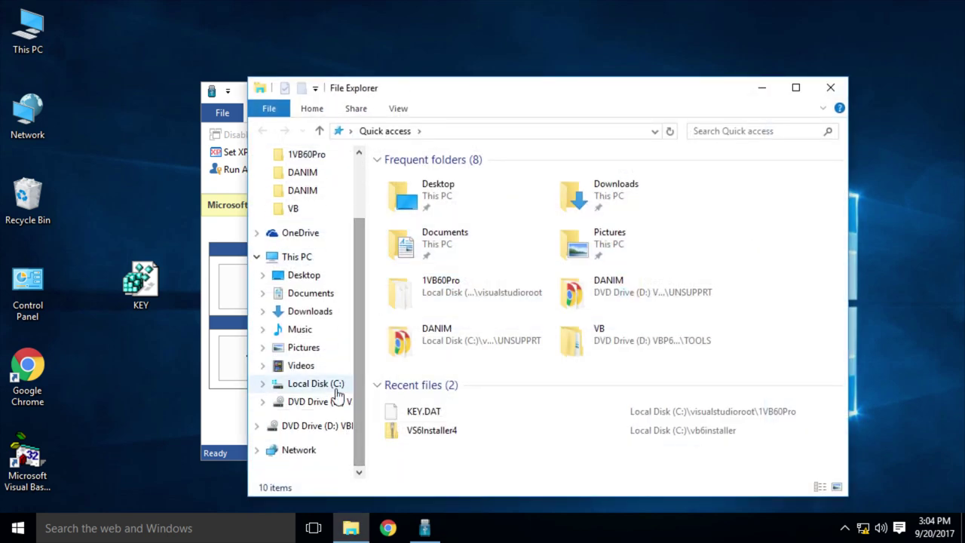
left_click(334, 382)
double_click(447, 287)
left_click_drag(842, 200, 842, 414)
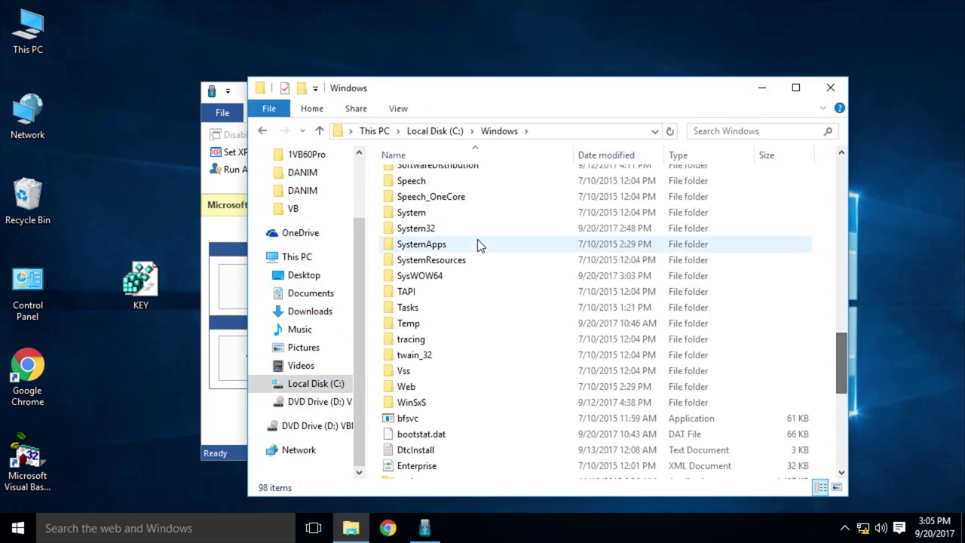
double_click(422, 274)
type("cmd")
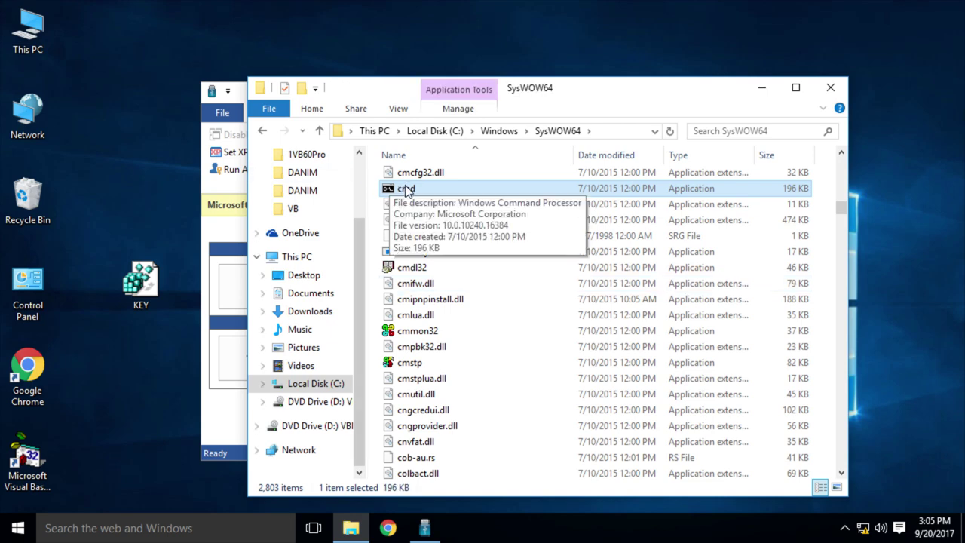
left_click_drag(403, 188, 133, 182)
left_click(192, 232)
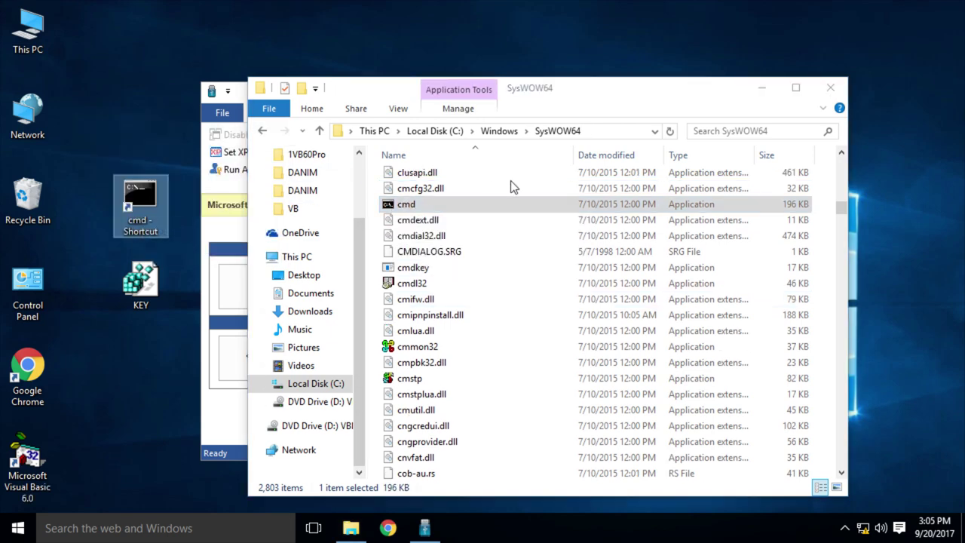
left_click(761, 88)
Step: Run the cmd shortcut as administrator, register dao350.dll from c:\Program Files (x86)\Common Files\Microsoft Shared\DAO with regsvr32, and try launching Visual Basic 6.0 again
right_click(133, 213)
left_click(242, 257)
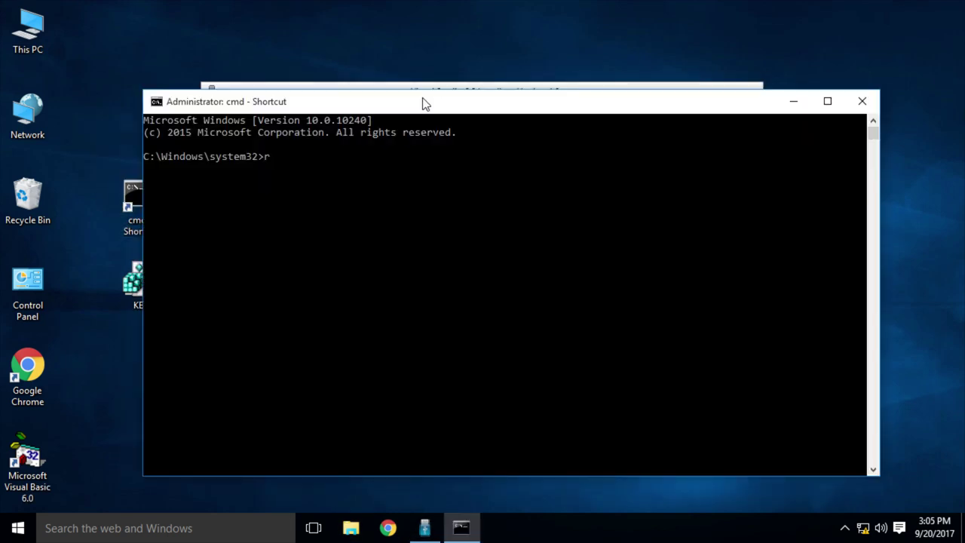
type("regsvr32 c:\\program fi")
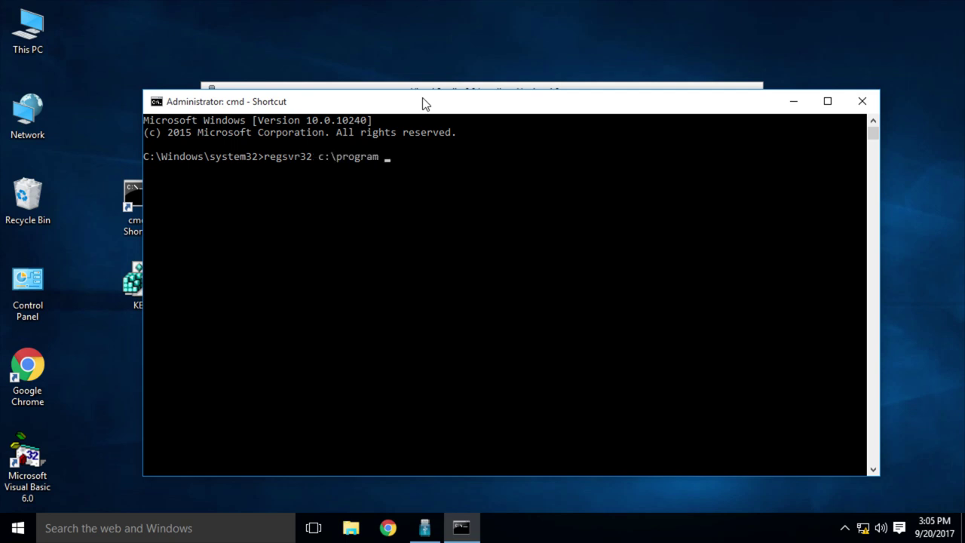
key("Tab")
key("Tab")
type("\\Micro")
key("Tab")
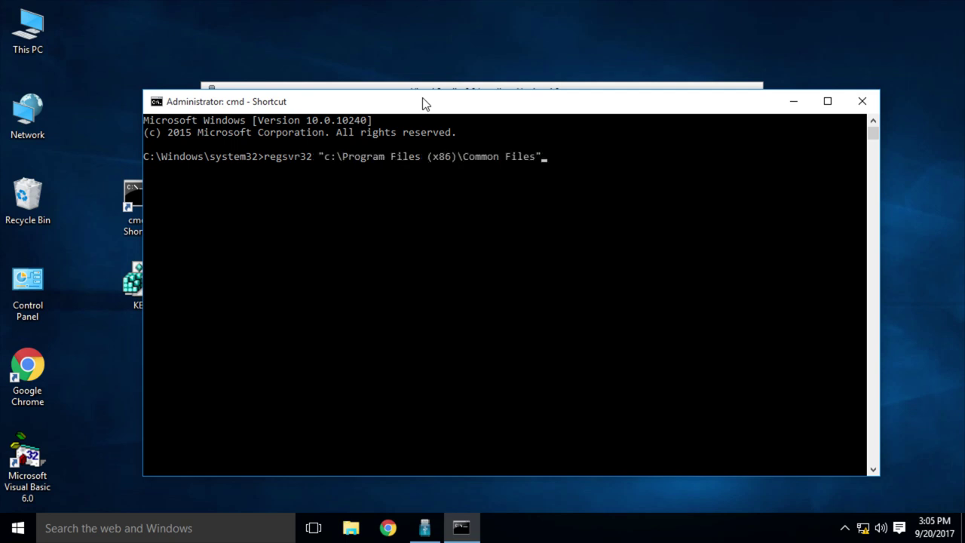
type("\\mi")
key("Tab")
type("\\d")
key("Tab")
type("\\dao350.dll")
key("Return")
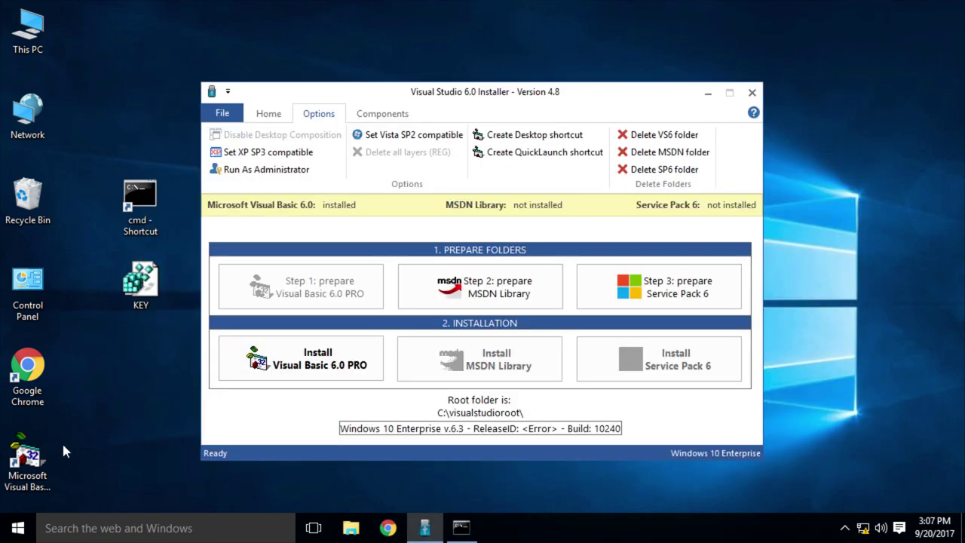
double_click(50, 455)
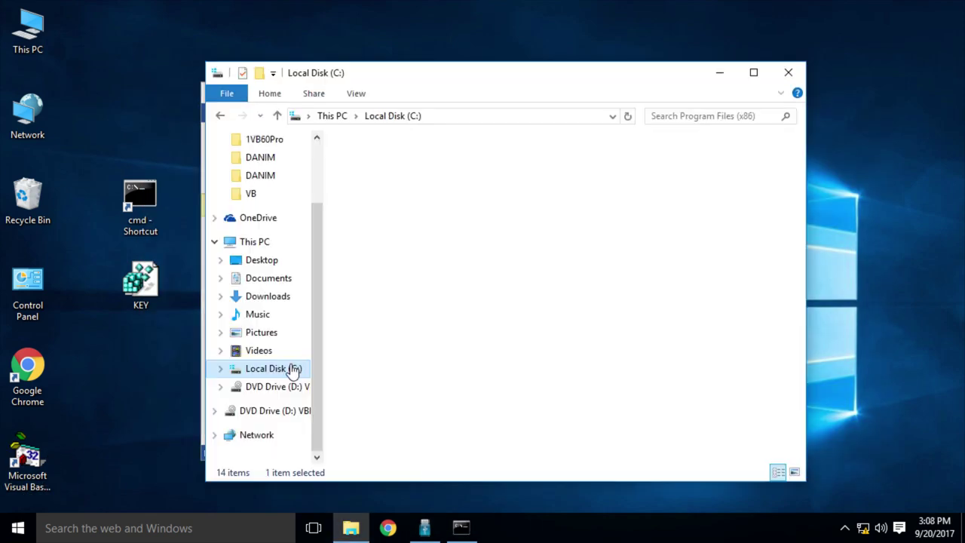
Step: Copy MRT7ENU.DLL and MSO97RT.DLL from C:\Program Files (x86)\Common Files\Microsoft Shared\VBA
left_click(290, 369)
double_click(419, 194)
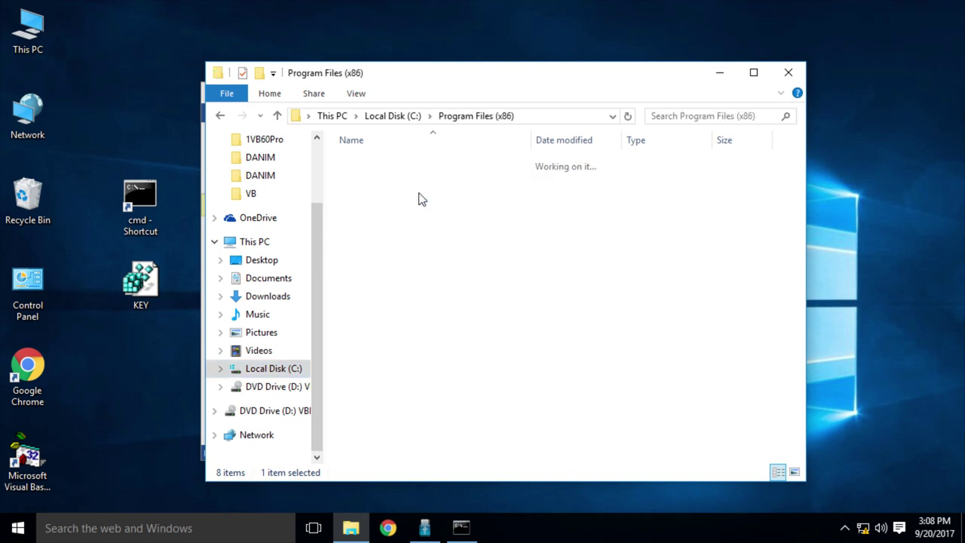
double_click(401, 165)
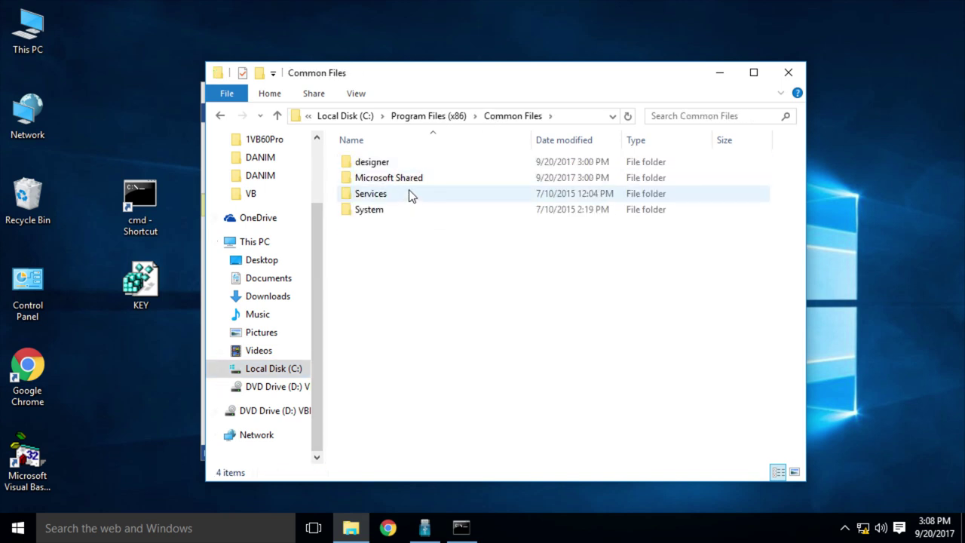
double_click(406, 180)
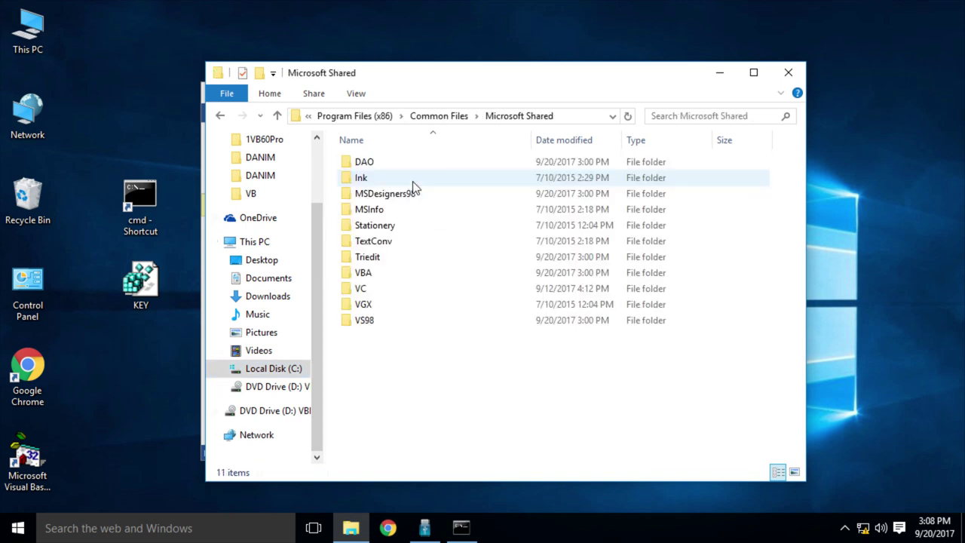
double_click(386, 272)
left_click_drag(349, 151, 474, 239)
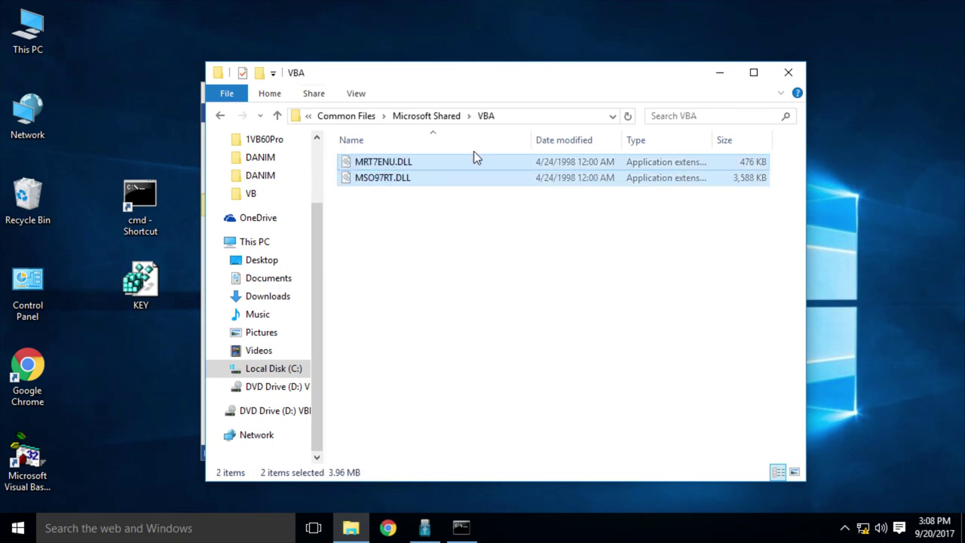
Step: Paste the two copied DLL files into the VB98 folder of Microsoft Visual Studio under Program Files (x86)
left_click(277, 116)
left_click(277, 115)
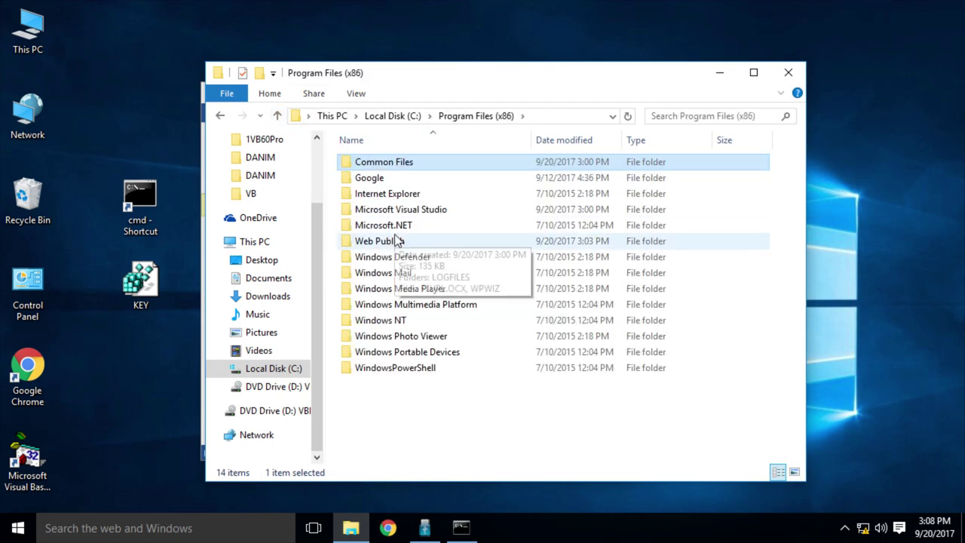
double_click(437, 214)
double_click(401, 177)
key("ctrl+v")
left_click(437, 189)
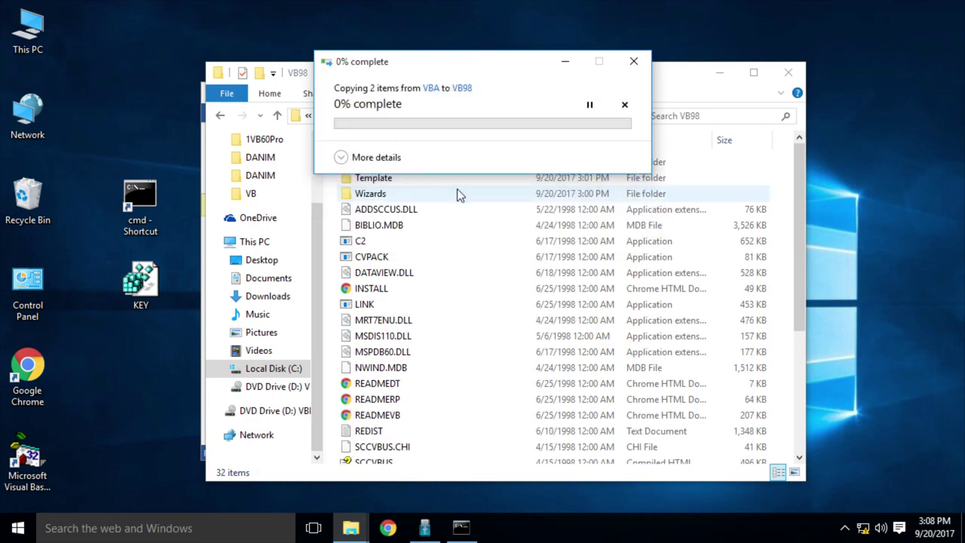
Step: Minimize File Explorer, launch Visual Basic 6.0 from its desktop shortcut and create a new Standard EXE project
left_click(424, 188)
left_click(720, 72)
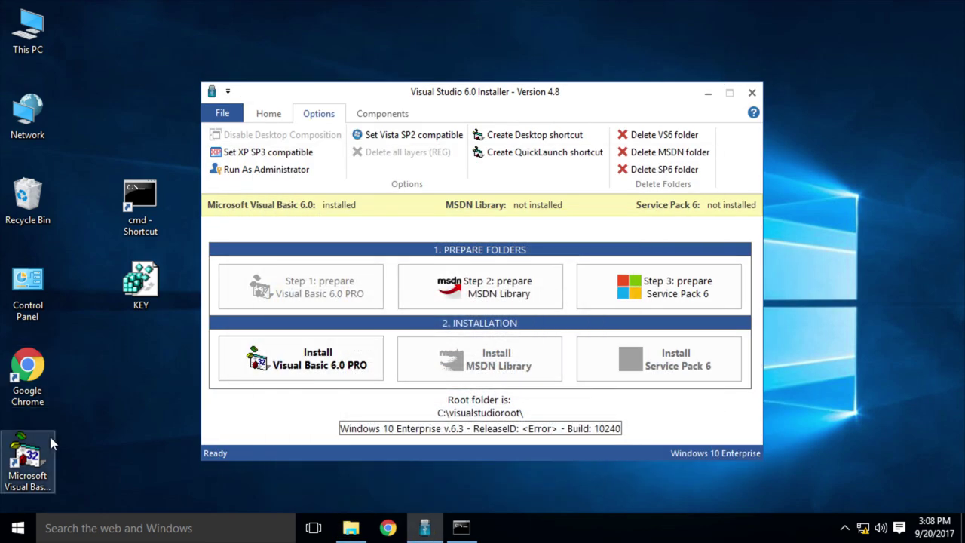
double_click(28, 460)
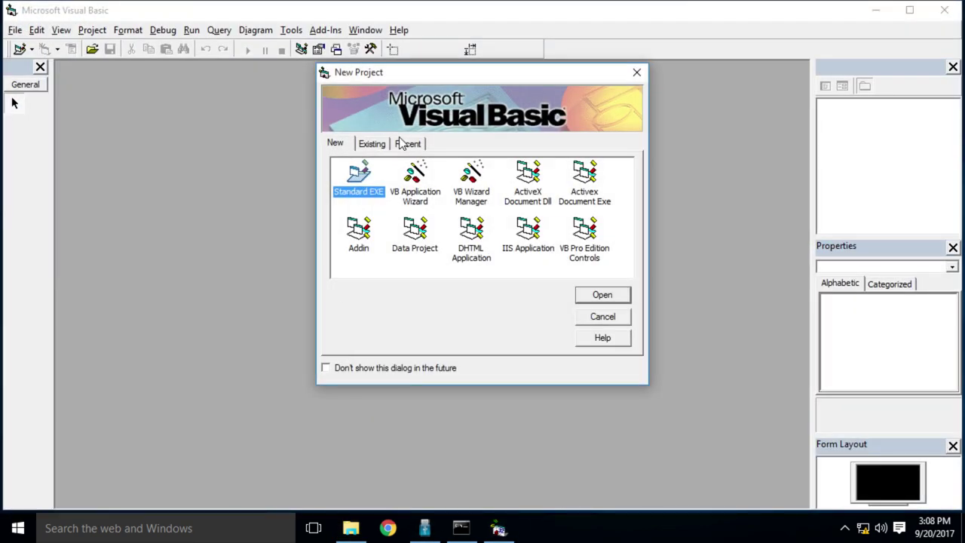
left_click(595, 300)
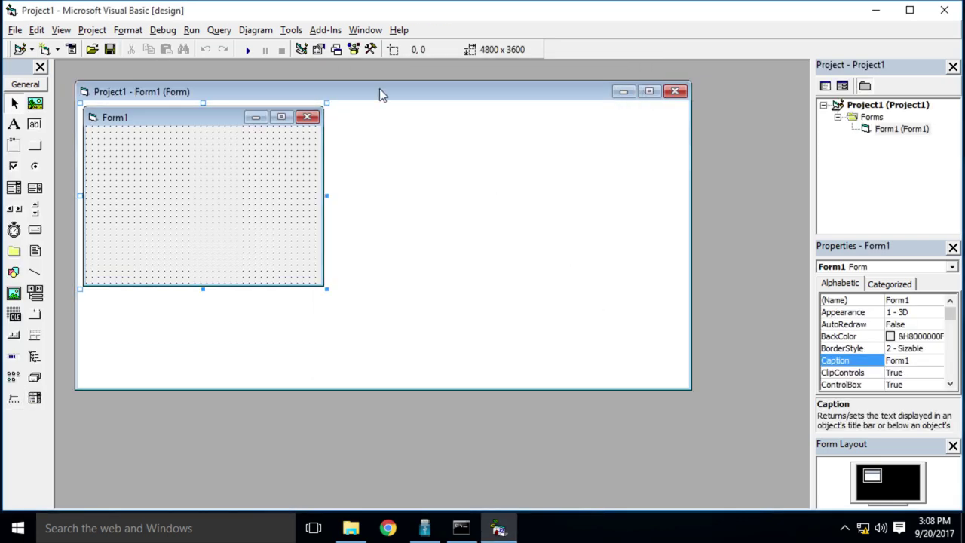
Step: Check the version details in the About Microsoft Visual Basic dialog and close it
left_click(391, 32)
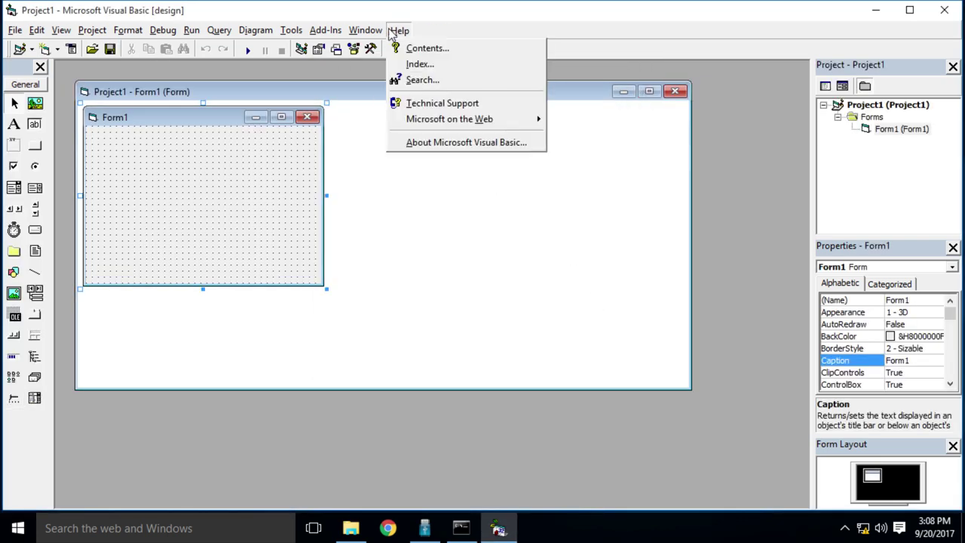
left_click(453, 143)
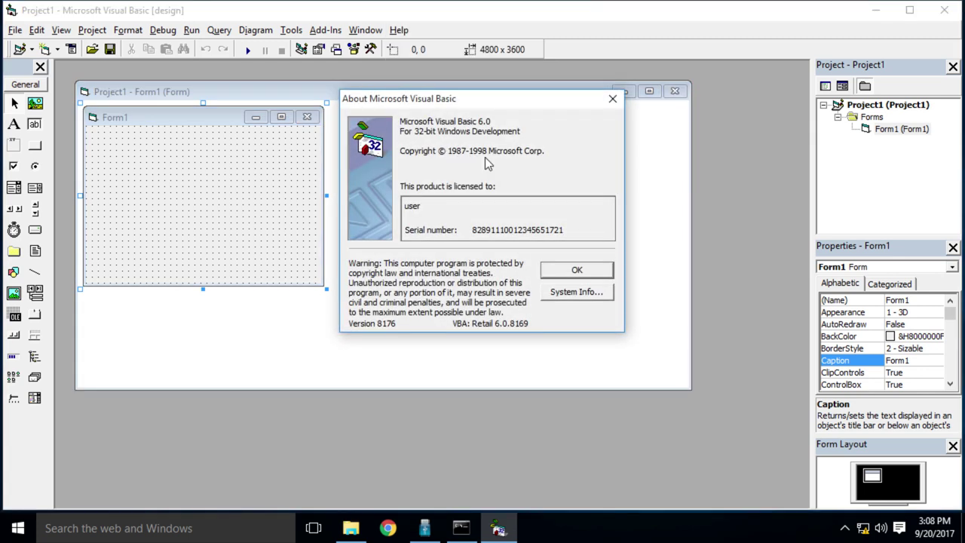
left_click(587, 272)
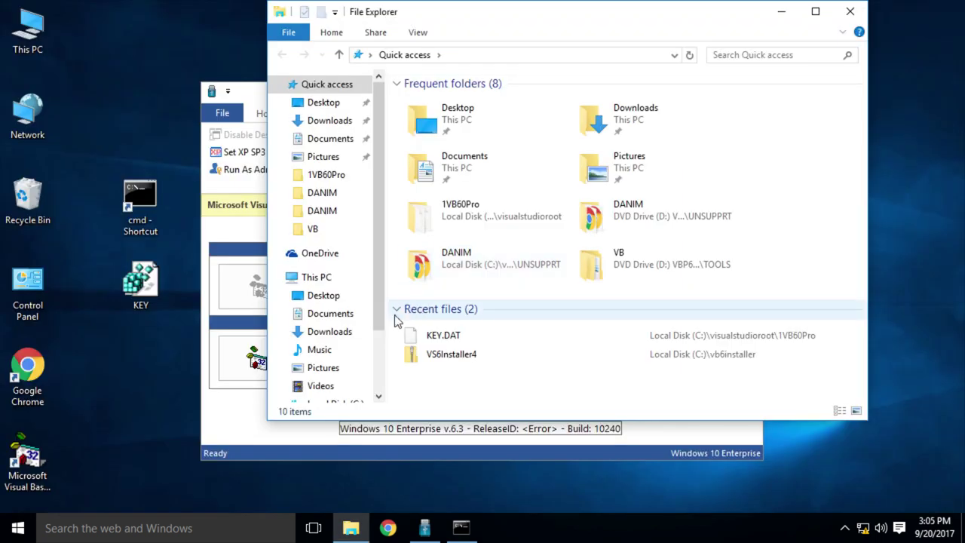
Step: Run SETUP from the Microsoft Visual Studio\VB98\Setup\1033 folder under C:\Program Files (x86)
scroll(365, 351, "down", 2)
left_click(318, 326)
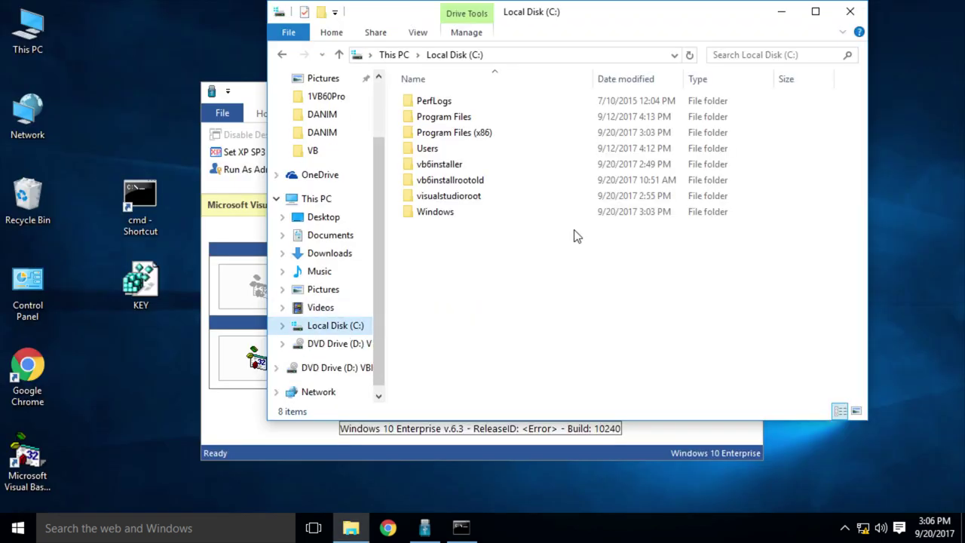
left_click(468, 136)
double_click(467, 136)
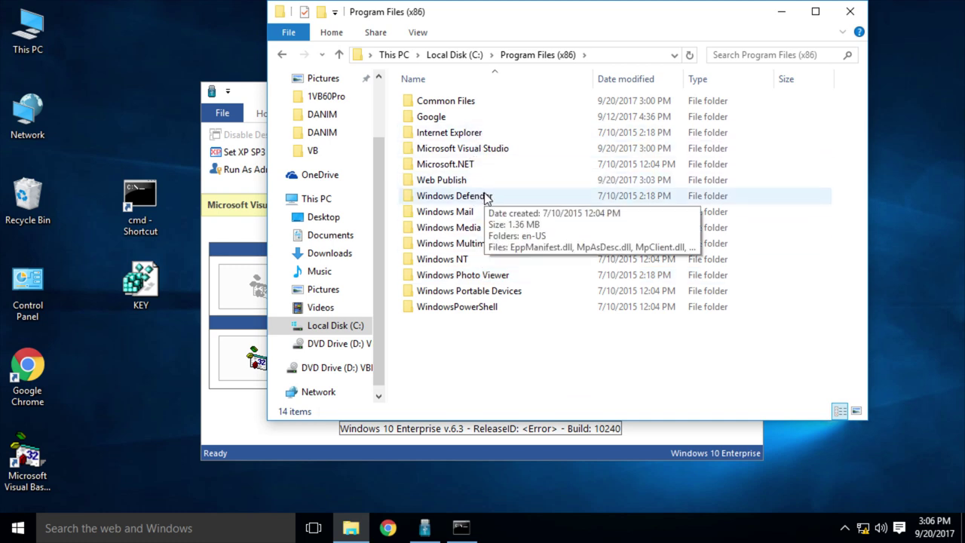
double_click(495, 149)
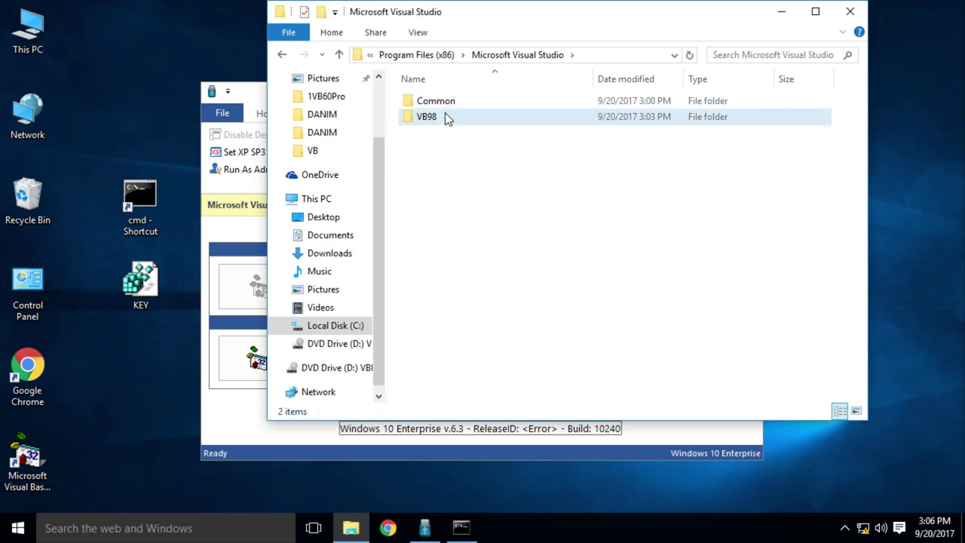
double_click(445, 116)
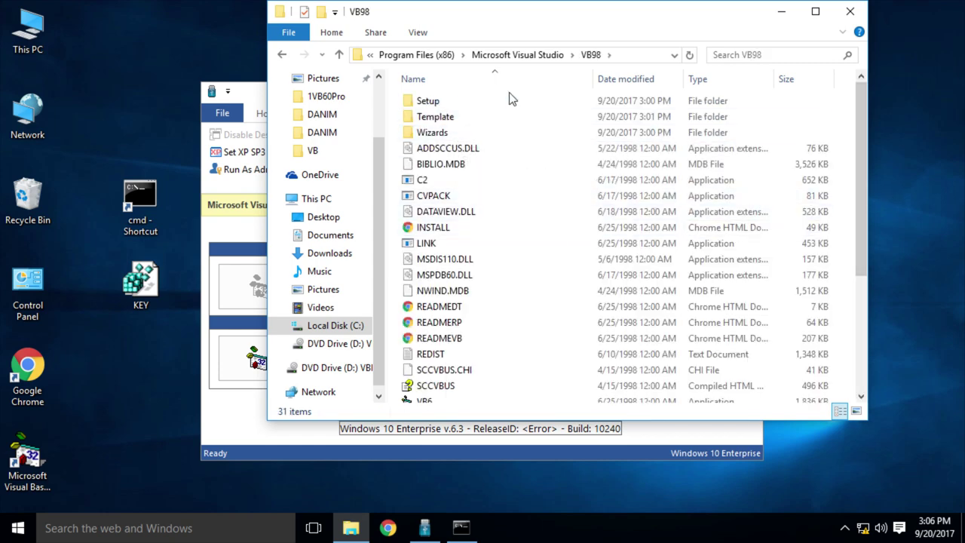
double_click(501, 100)
double_click(455, 100)
double_click(461, 214)
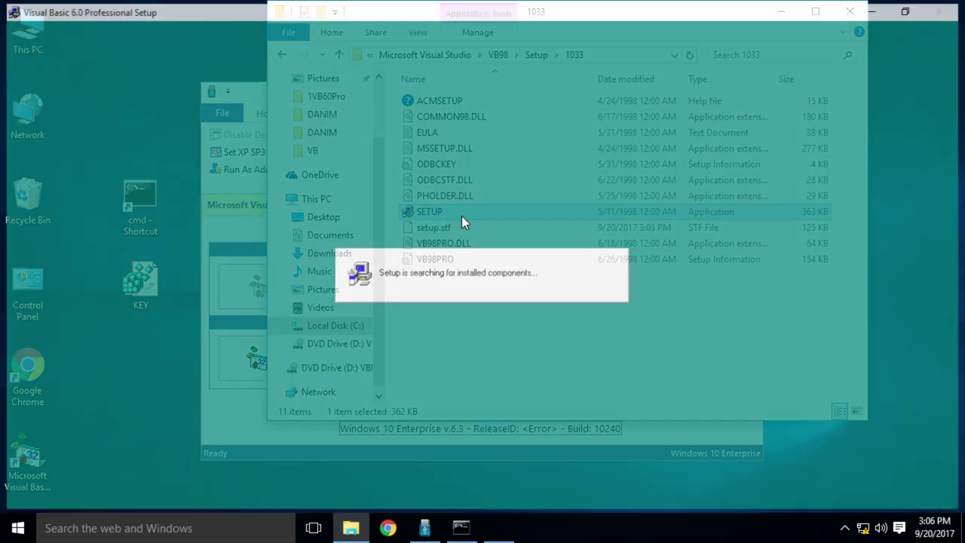
left_click(379, 304)
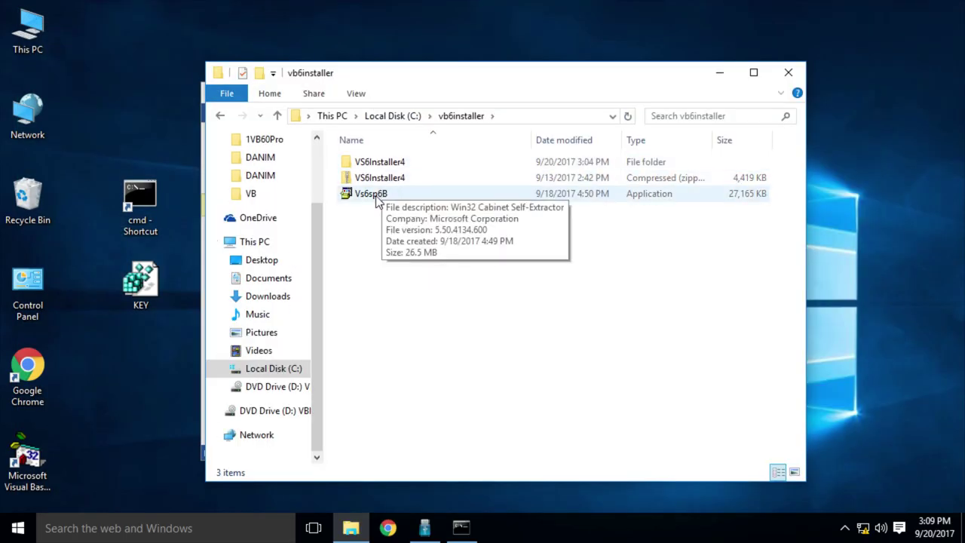
Step: Run Vs6sp6B to extract the service pack files into a vb6sp6 folder inside C:\vb6installer, and close File Explorer
double_click(373, 194)
left_click_drag(450, 285, 445, 243)
left_click(582, 289)
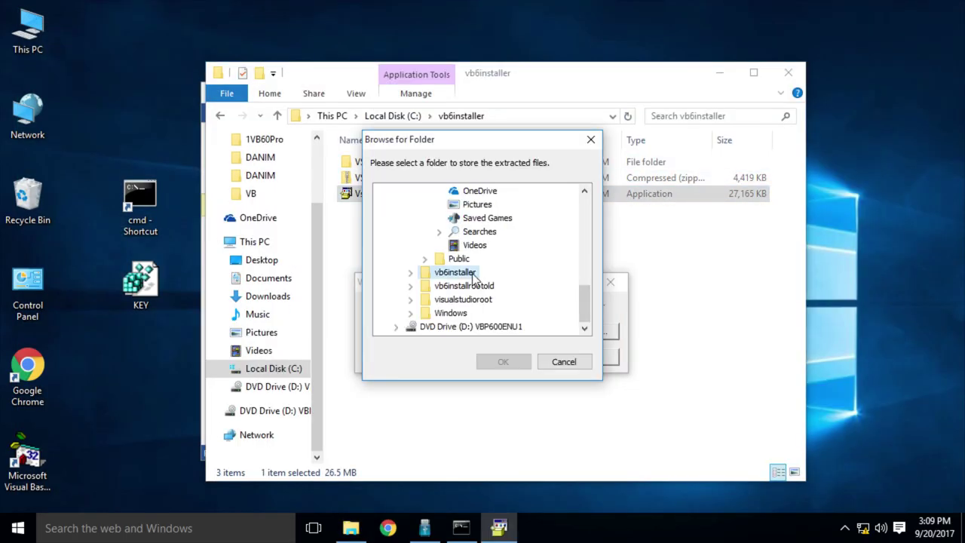
left_click(500, 359)
left_click(519, 314)
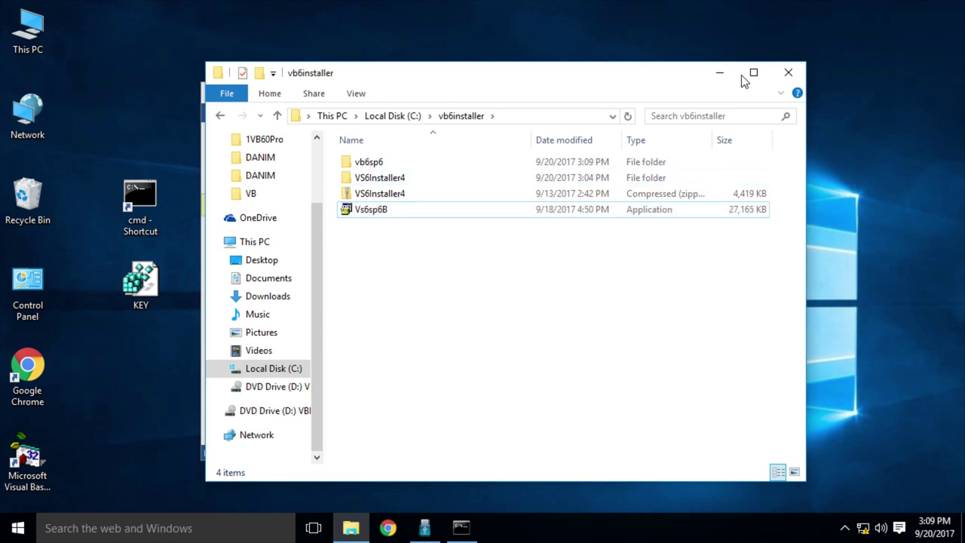
left_click(788, 72)
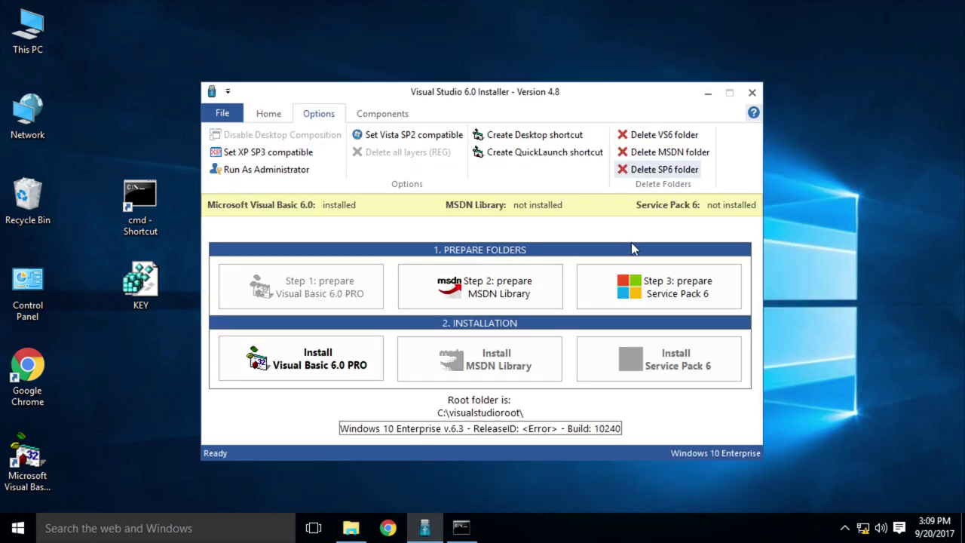
Step: Prepare Service Pack 6 in the Visual Studio 6.0 Installer from the vb6installer\vb6sp6 source folder and try its complete installation
left_click(676, 285)
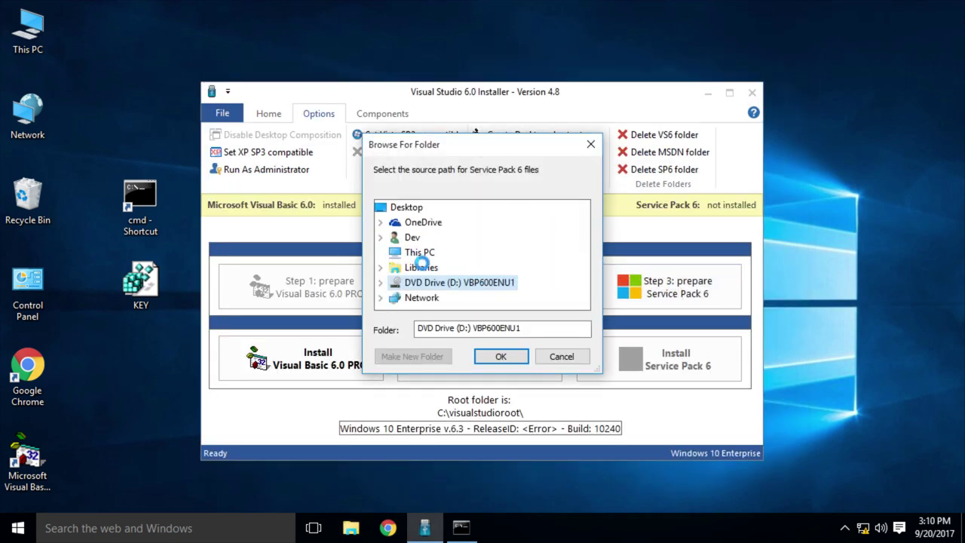
left_click(433, 236)
left_click(452, 251)
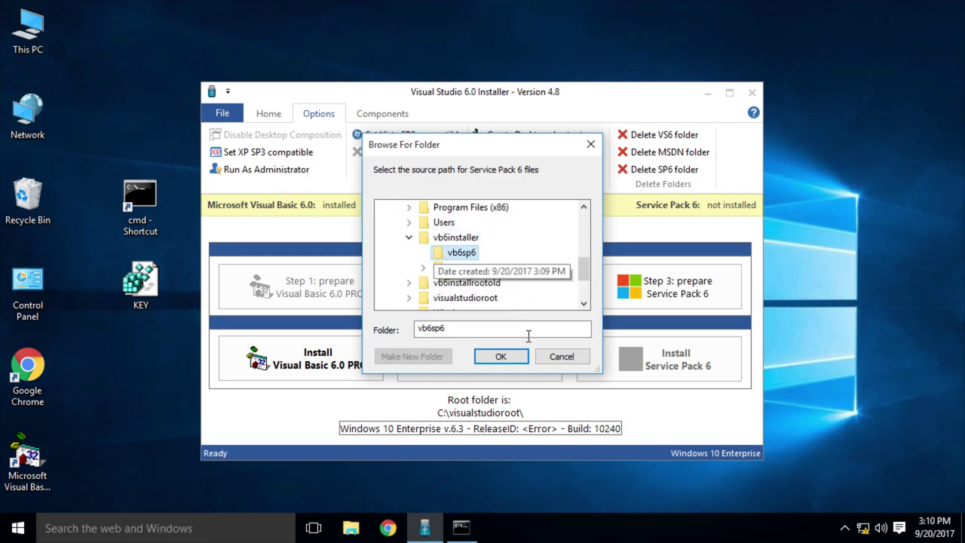
left_click(503, 355)
left_click(503, 314)
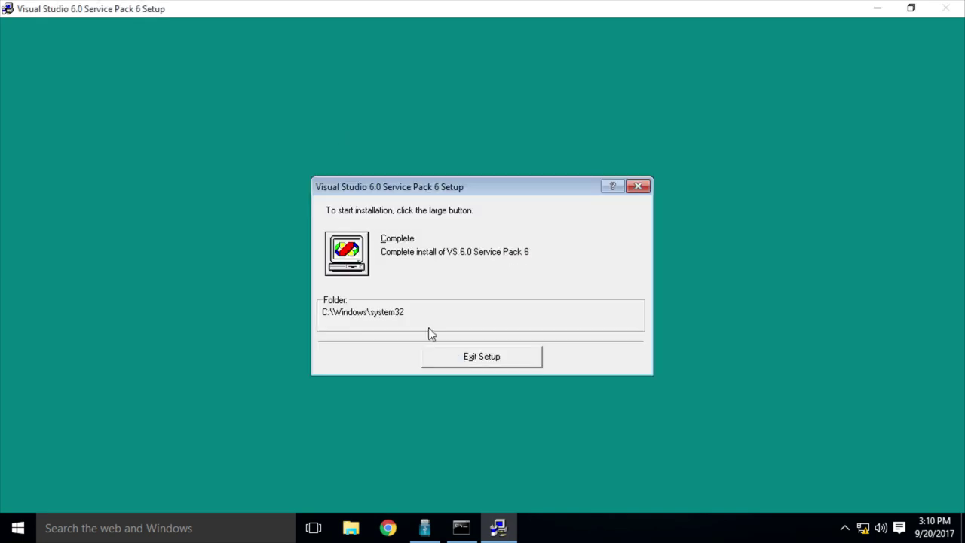
left_click(359, 260)
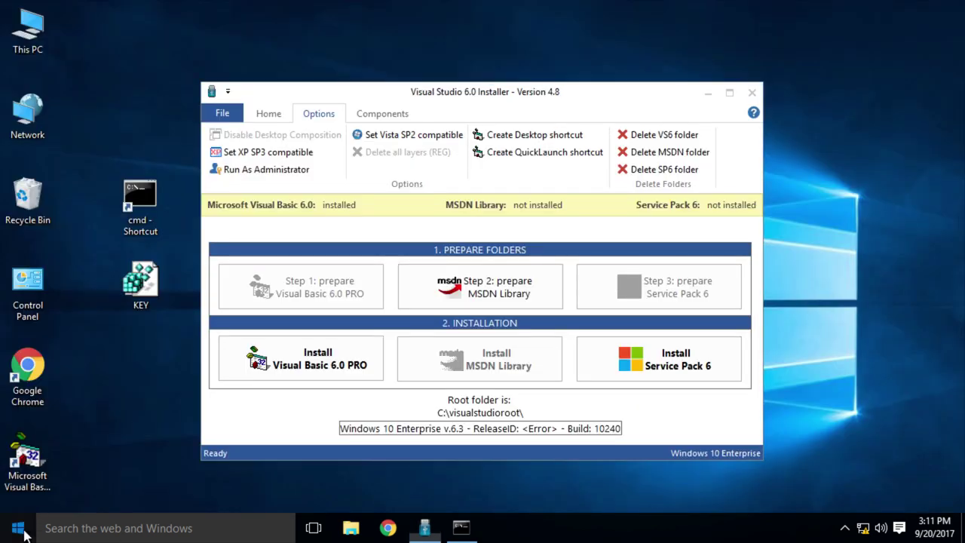
Step: Open Registry Editor with regedit and expand HKEY_LOCAL_MACHINE\SOFTWARE\Wow6432Node
key("super")
type("regedit")
left_click(118, 154)
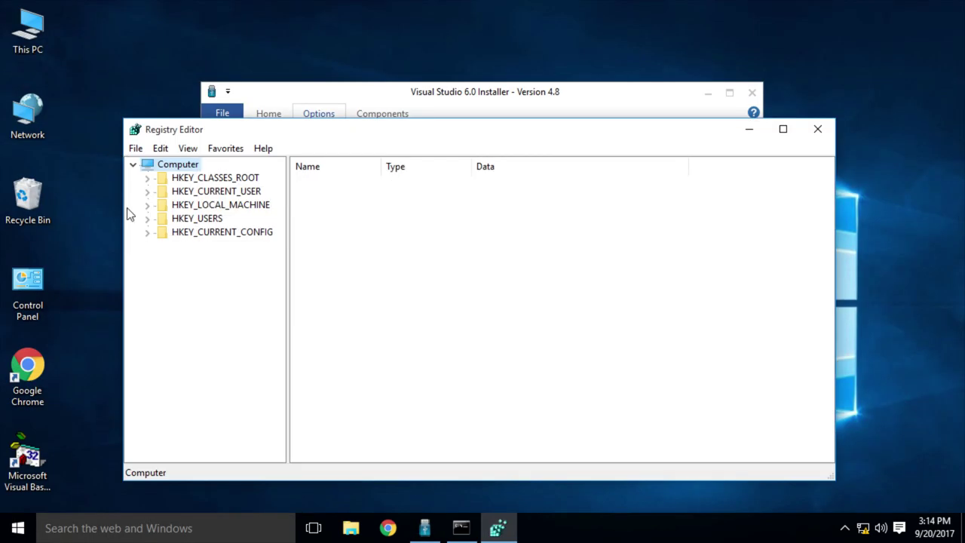
left_click(147, 204)
left_click(162, 272)
scroll(164, 275, "down", 1)
left_click(178, 395)
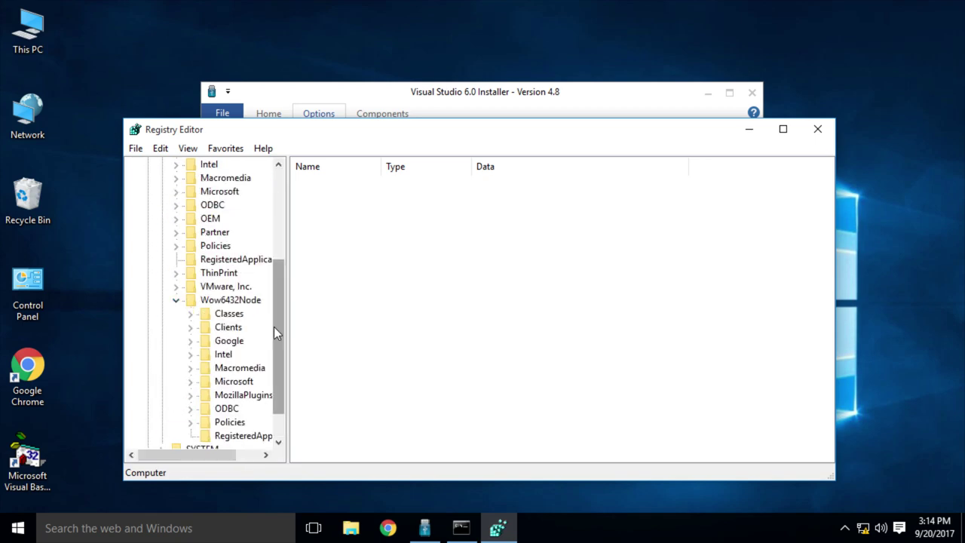
Step: Expand the Microsoft\VisualStudio\6.0\Setup key under Wow6432Node, widening the key tree to read it
scroll(275, 347, "down", 2)
left_click(189, 338)
left_click_drag(287, 391, 416, 301)
left_click_drag(409, 226, 412, 406)
left_click(204, 300)
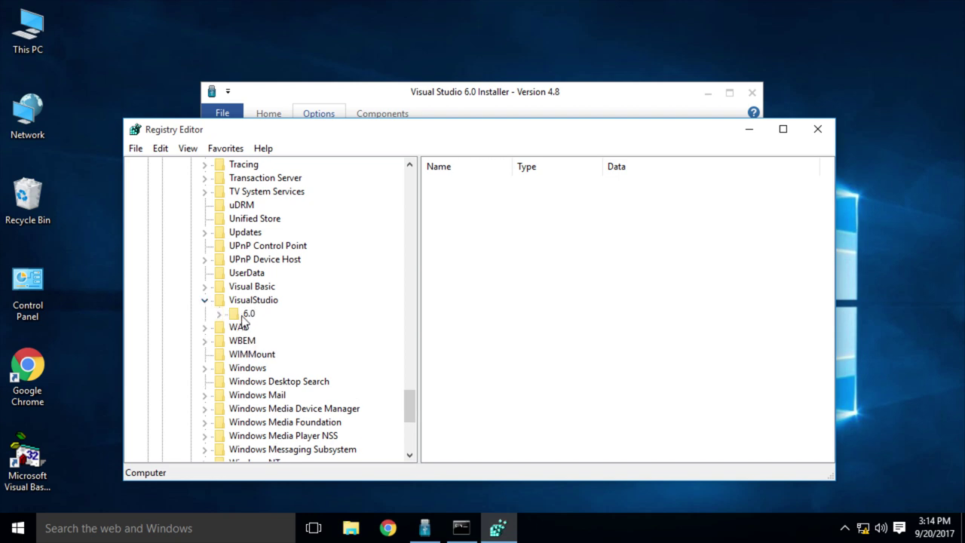
left_click(219, 313)
double_click(260, 369)
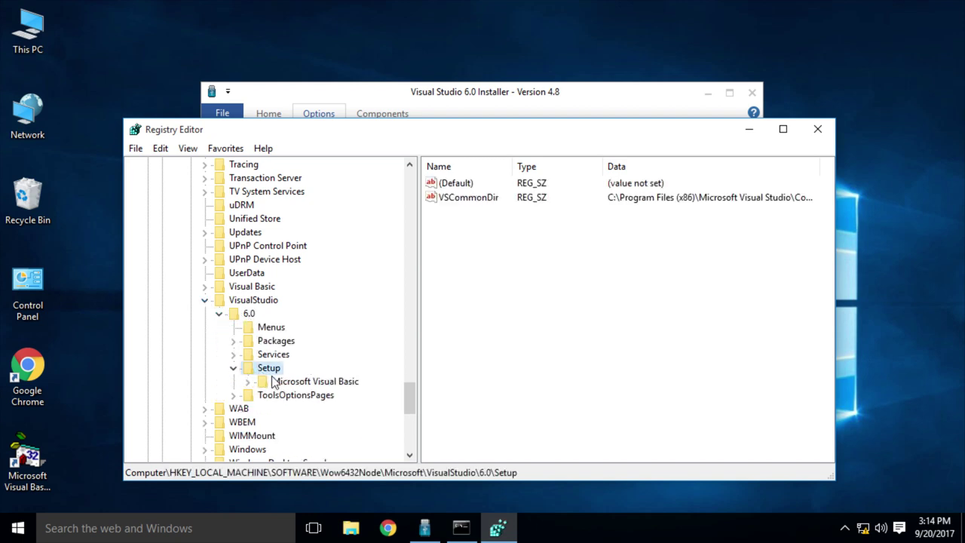
Step: Create a new string value named ProductDir in the Microsoft Visual Basic key under Setup
right_click(278, 383)
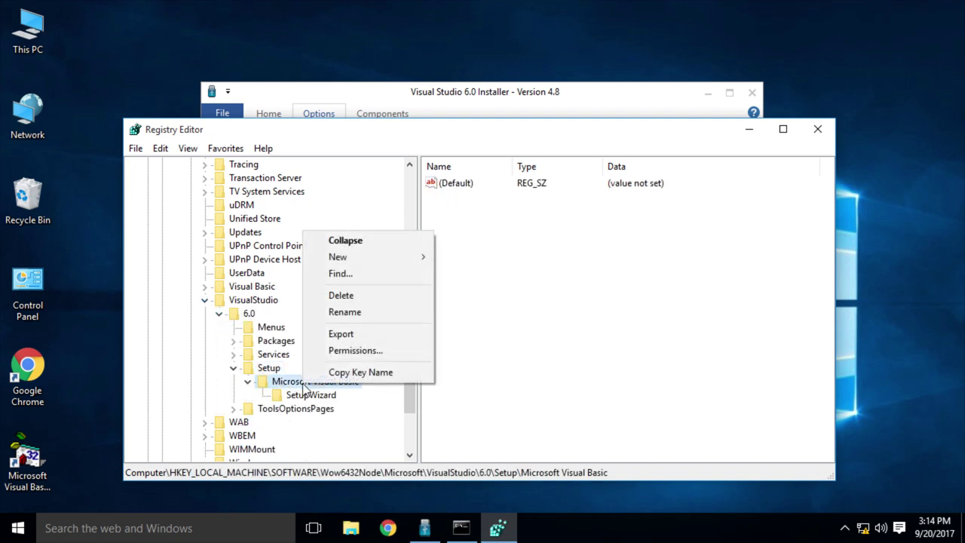
mouse_move(395, 258)
left_click(459, 279)
type("ProductDi")
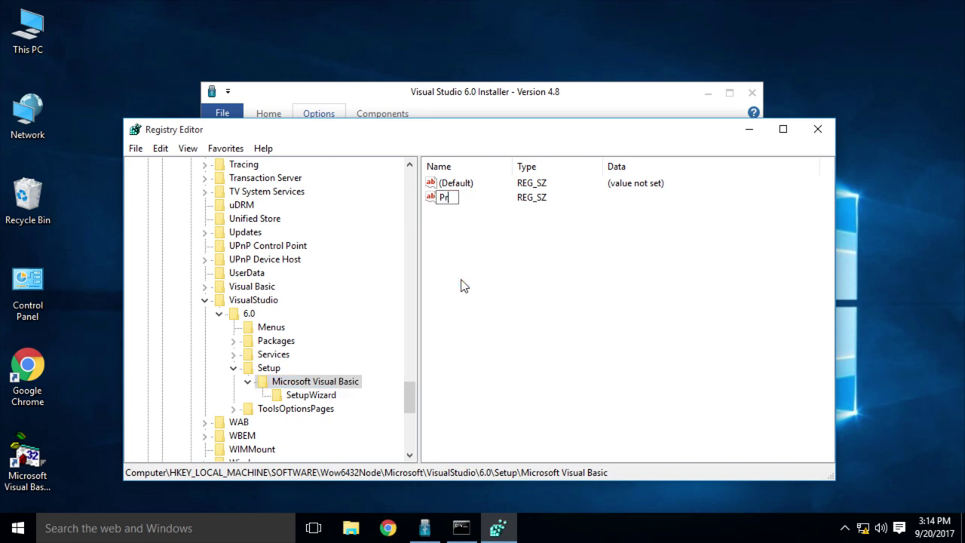
type("r")
key("Return")
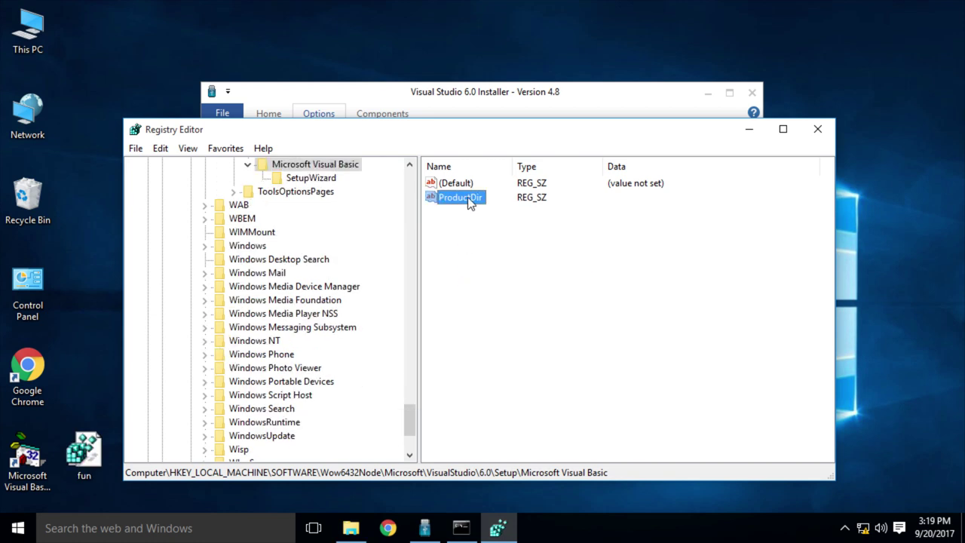
Step: Set the ProductDir value data to c:\program files (x86)\microsoft visual studio and close Registry Editor
double_click(469, 198)
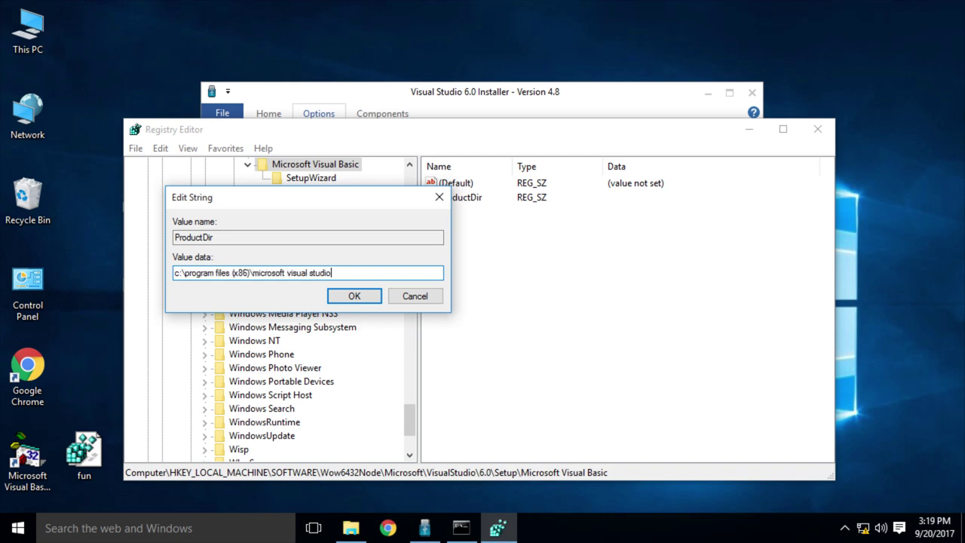
key("Return")
left_click(817, 128)
Step: Start the Service Pack 6 installation from the Visual Studio 6.0 Installer and continue past the setup welcome screen
left_click(689, 356)
left_click(523, 289)
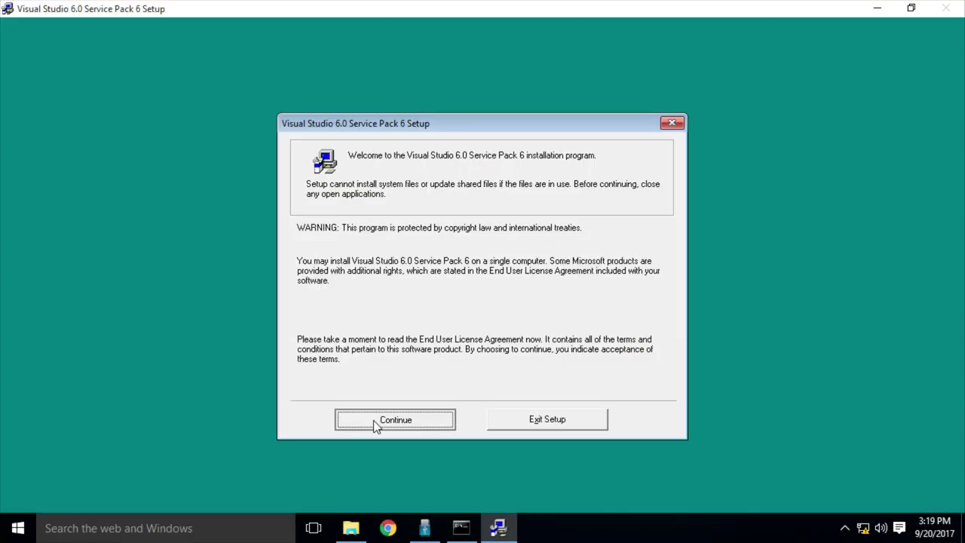
left_click(377, 418)
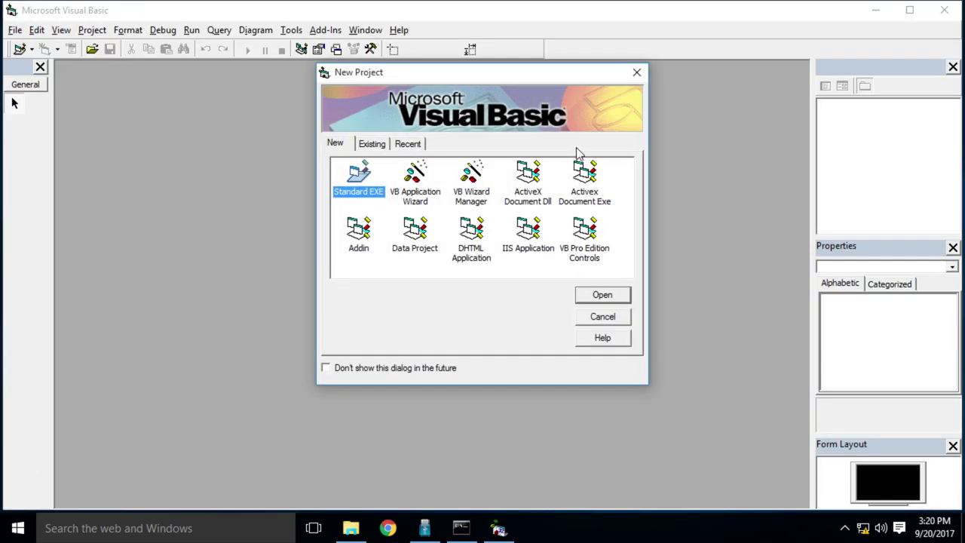
Step: Dismiss the New Project dialog in Visual Basic and check the service pack version in the About Microsoft Visual Basic dialog
left_click(601, 337)
left_click(603, 318)
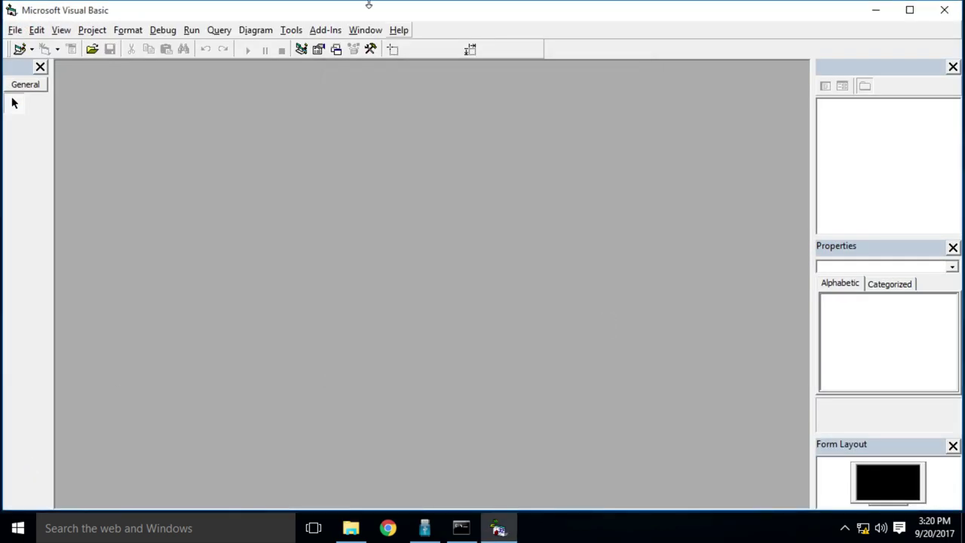
left_click(397, 31)
left_click(447, 141)
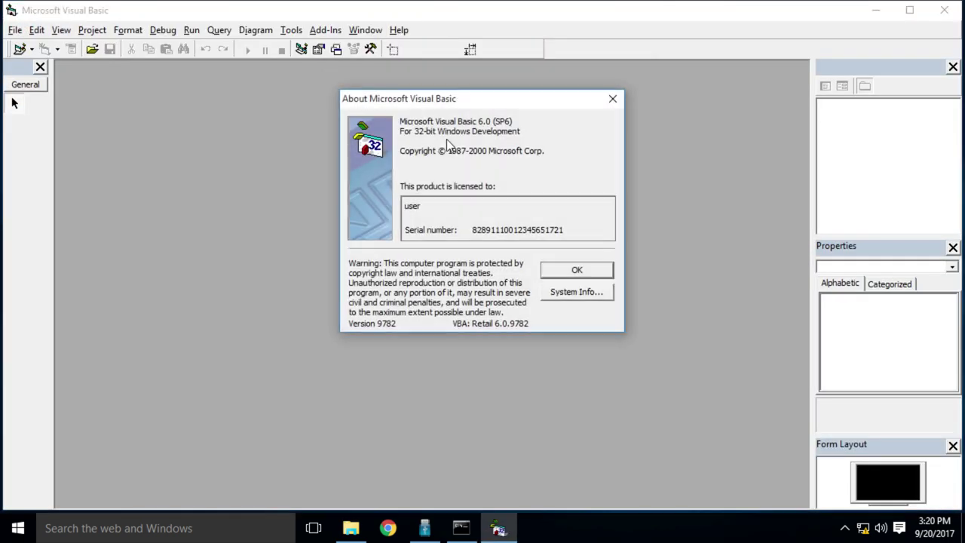